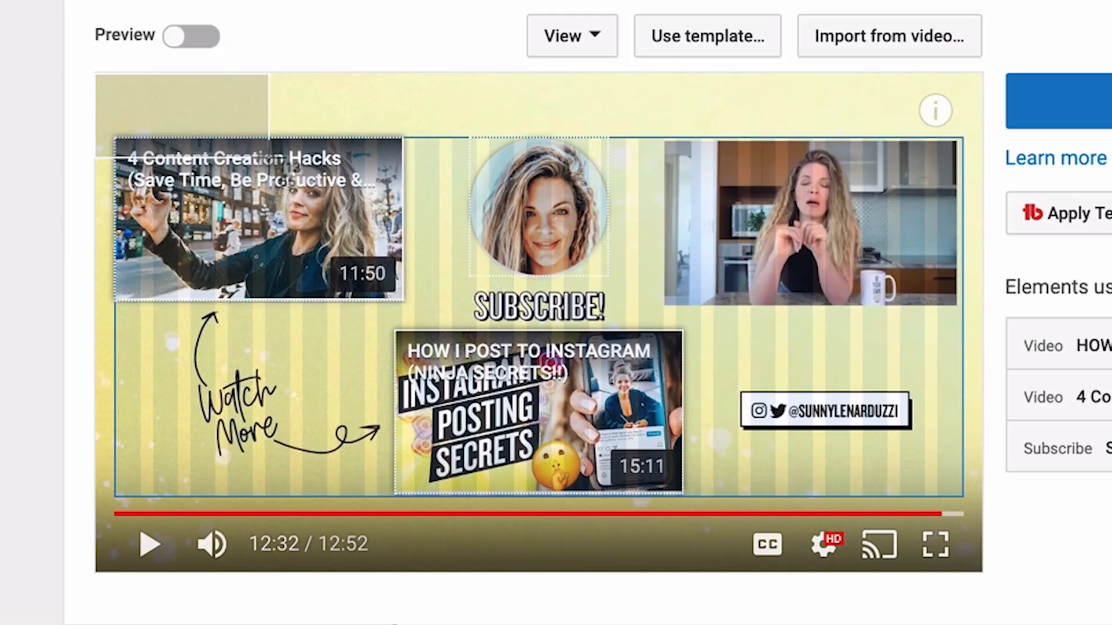
Capture a screenshot of the full video preview in the end screen editor.
{"action": "left_click_drag", "start_coordinate": [124, 156], "coordinate": [634, 387]}
{"action": "left_click_drag", "start_coordinate": [976, 473], "coordinate": [979, 572]}
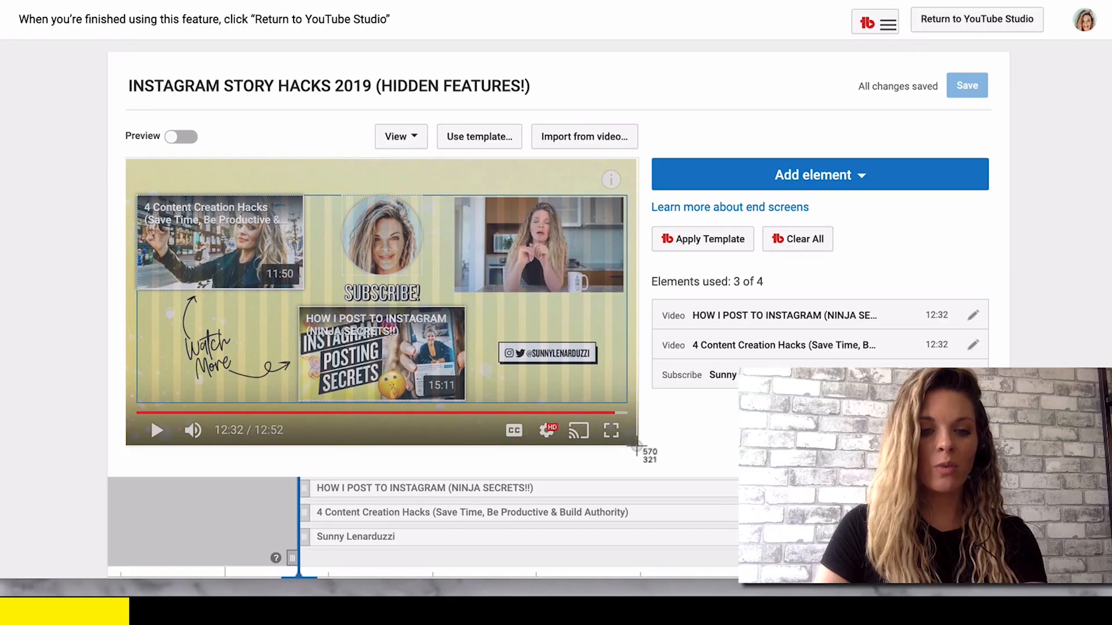
{"action": "left_click_drag", "start_coordinate": [635, 447], "coordinate": [638, 446]}
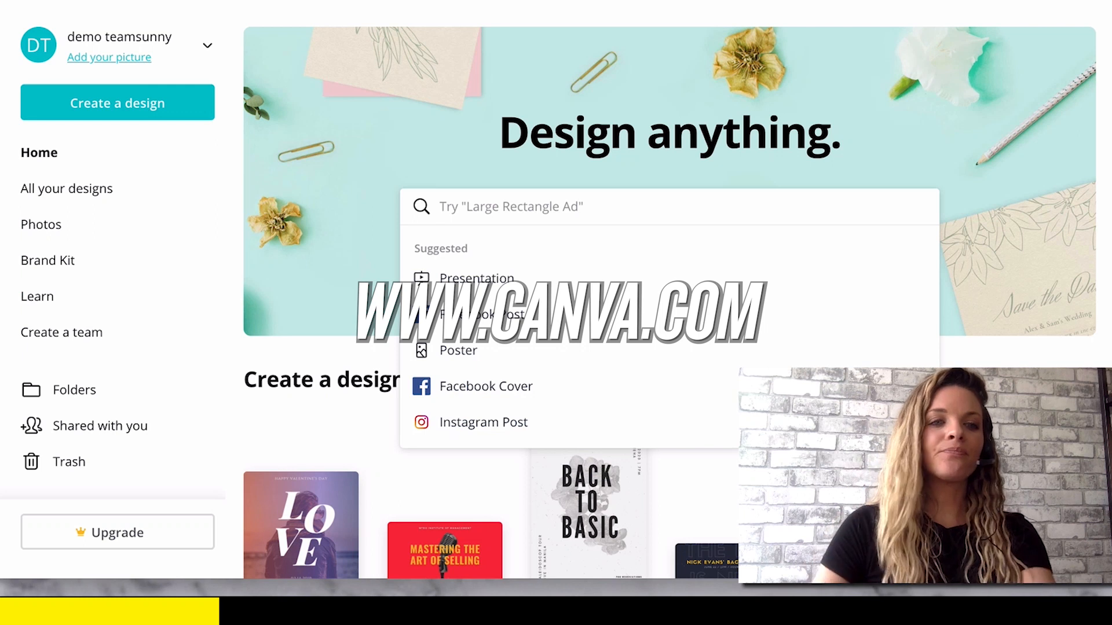
In Canva, create a new design with custom dimensions of 1920 × 1080 px.
{"action": "left_click", "coordinate": [149, 104]}
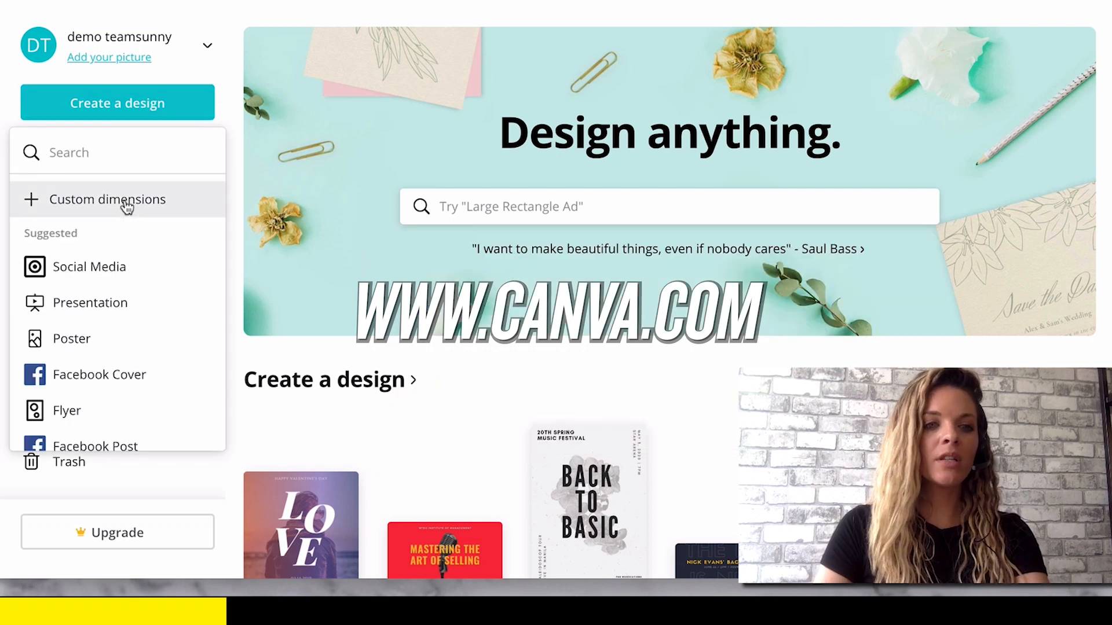
{"action": "left_click", "coordinate": [128, 203]}
{"action": "type", "text": "1920"}
{"action": "key", "text": "Tab"}
{"action": "type", "text": "1080"}
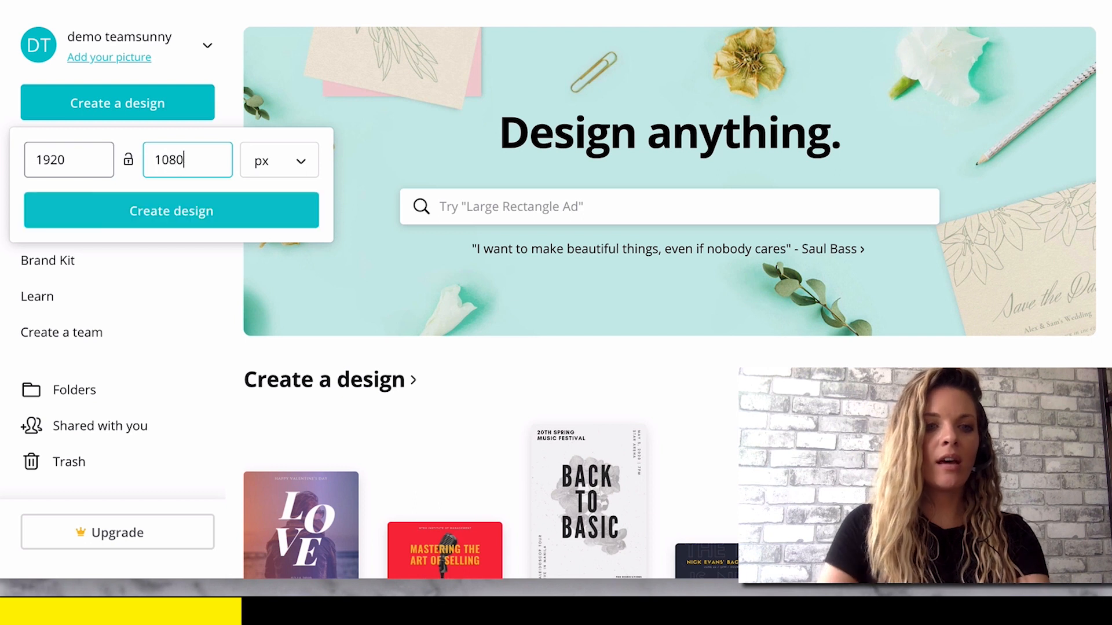
{"action": "left_click", "coordinate": [111, 214]}
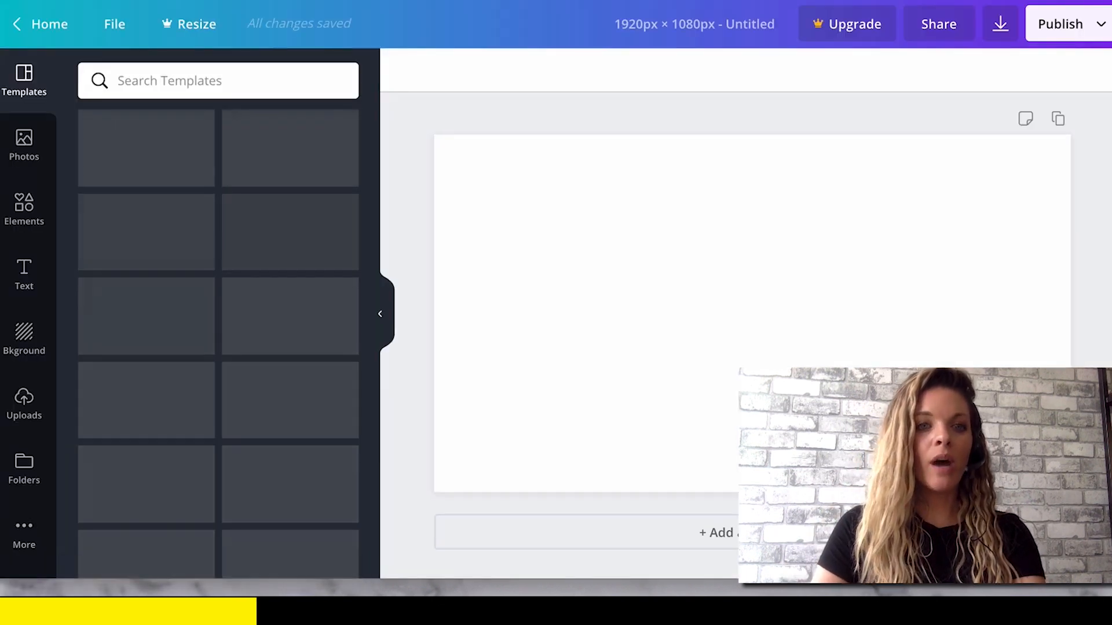
Upload the end screen screenshot from the desktop to the design's image uploads.
{"action": "left_click_drag", "start_coordinate": [110, 1], "coordinate": [965, 1]}
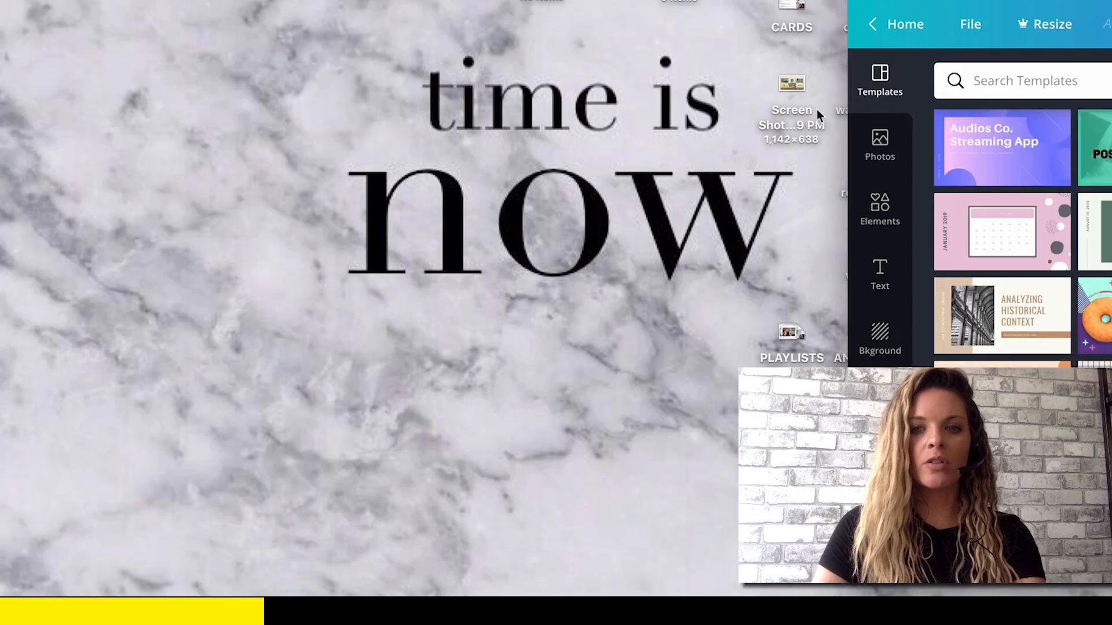
{"action": "left_click_drag", "start_coordinate": [797, 88], "coordinate": [1014, 203]}
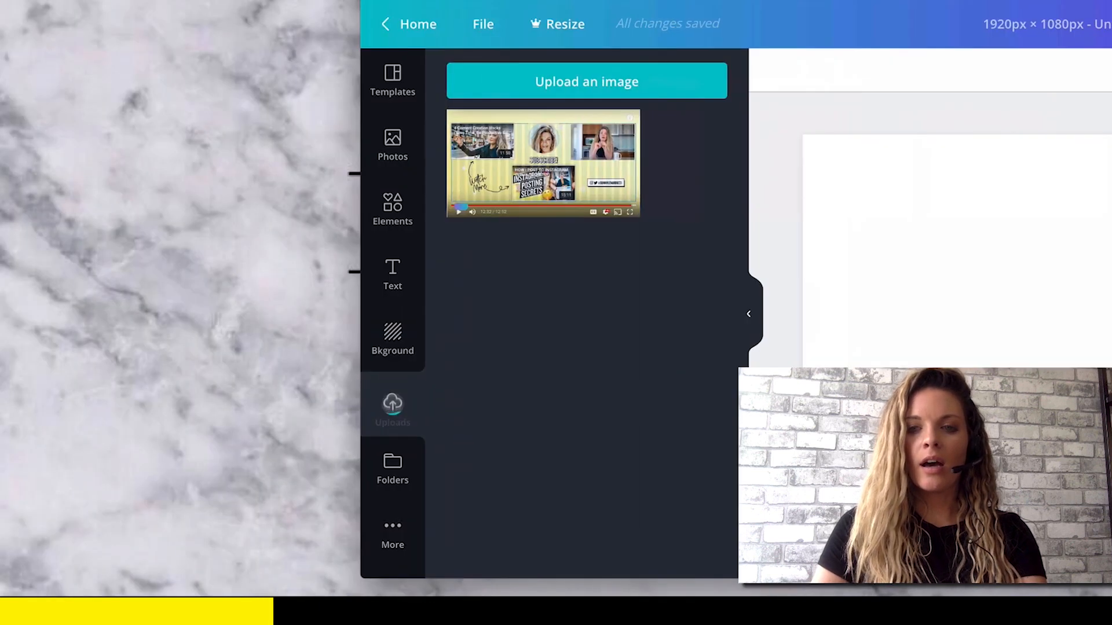
{"action": "left_click_drag", "start_coordinate": [487, 1], "coordinate": [110, 1]}
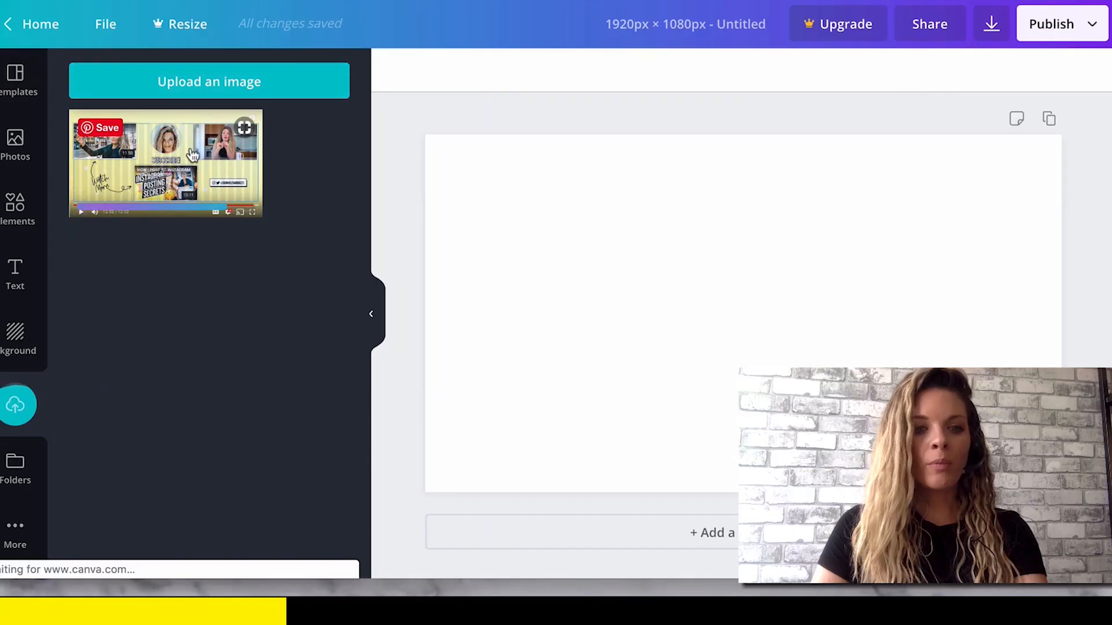
Place the uploaded screenshot on the blank page and enlarge it to fill the whole page.
{"action": "left_click", "coordinate": [193, 154]}
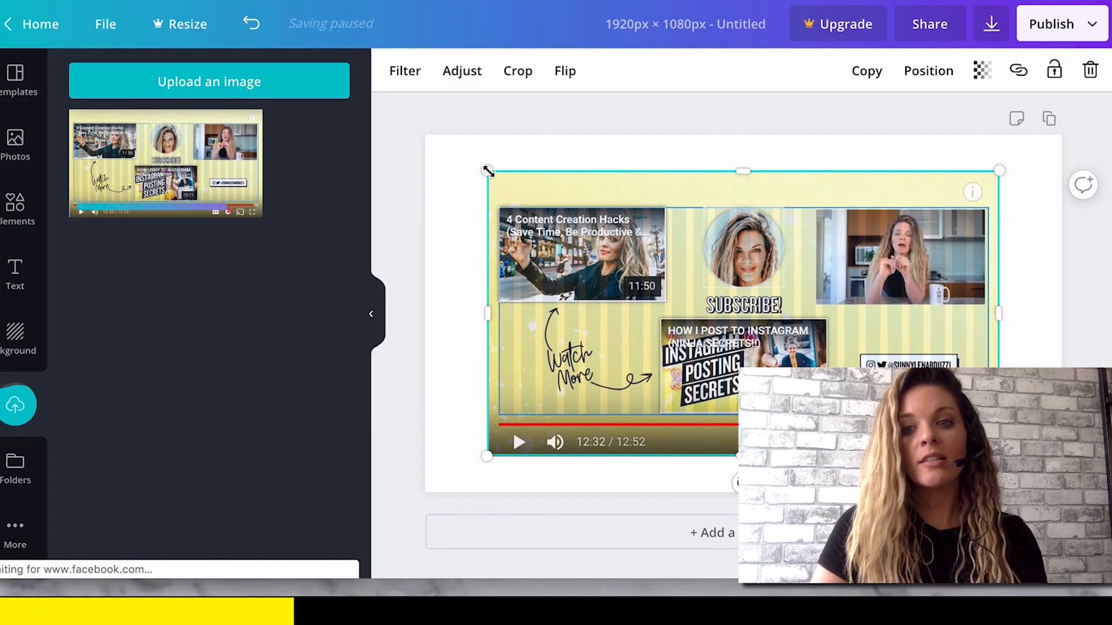
{"action": "left_click_drag", "start_coordinate": [488, 171], "coordinate": [422, 135]}
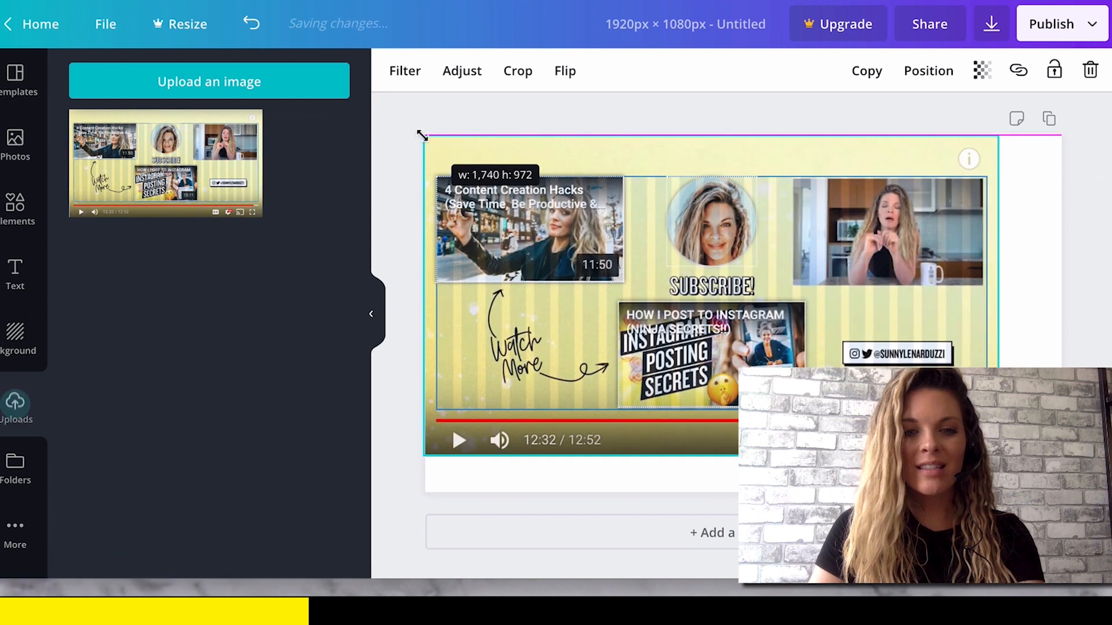
{"action": "left_click_drag", "start_coordinate": [422, 135], "coordinate": [422, 135]}
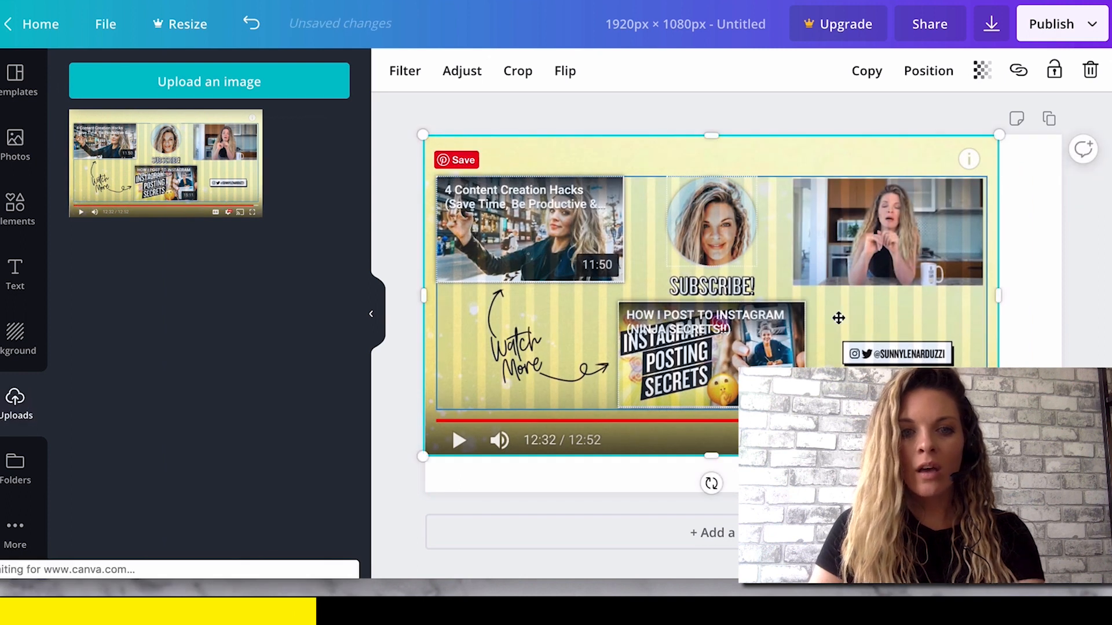
{"action": "left_click_drag", "start_coordinate": [999, 456], "coordinate": [1063, 492]}
{"action": "left_click", "coordinate": [1084, 507]}
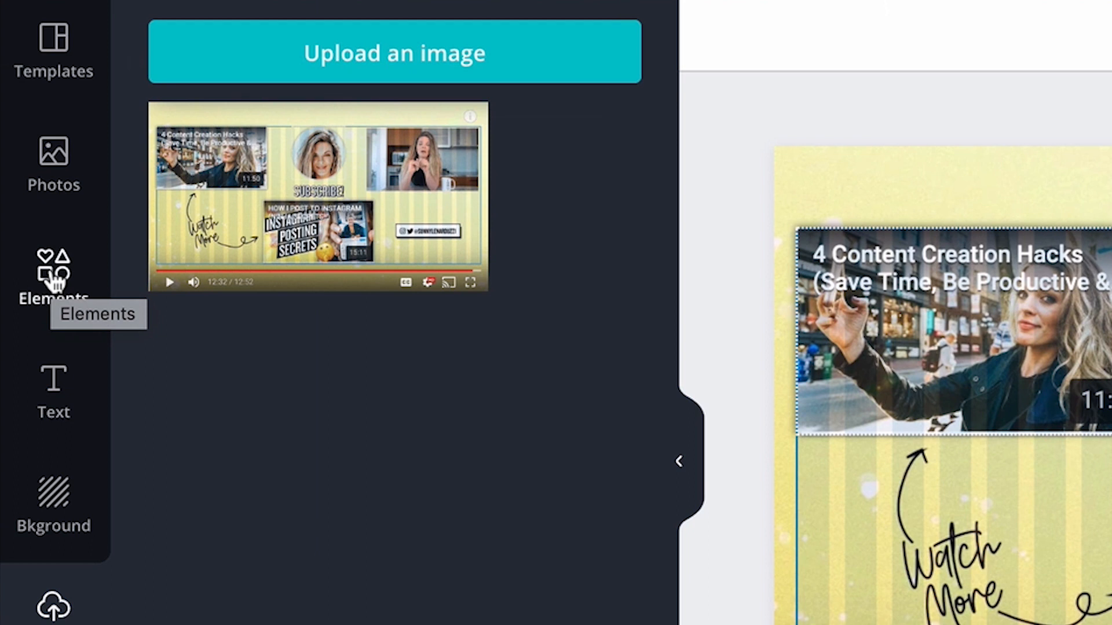
Add a square shape to the page and colour it pink.
{"action": "left_click", "coordinate": [53, 278]}
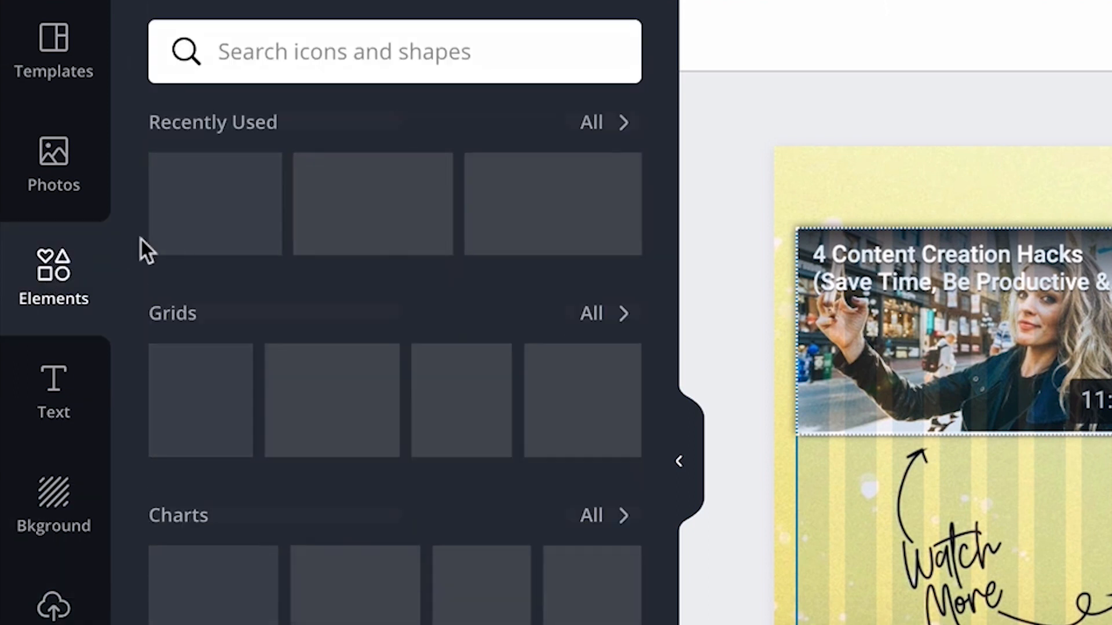
{"action": "scroll", "coordinate": [347, 430], "scroll_direction": "down", "scroll_amount": 10}
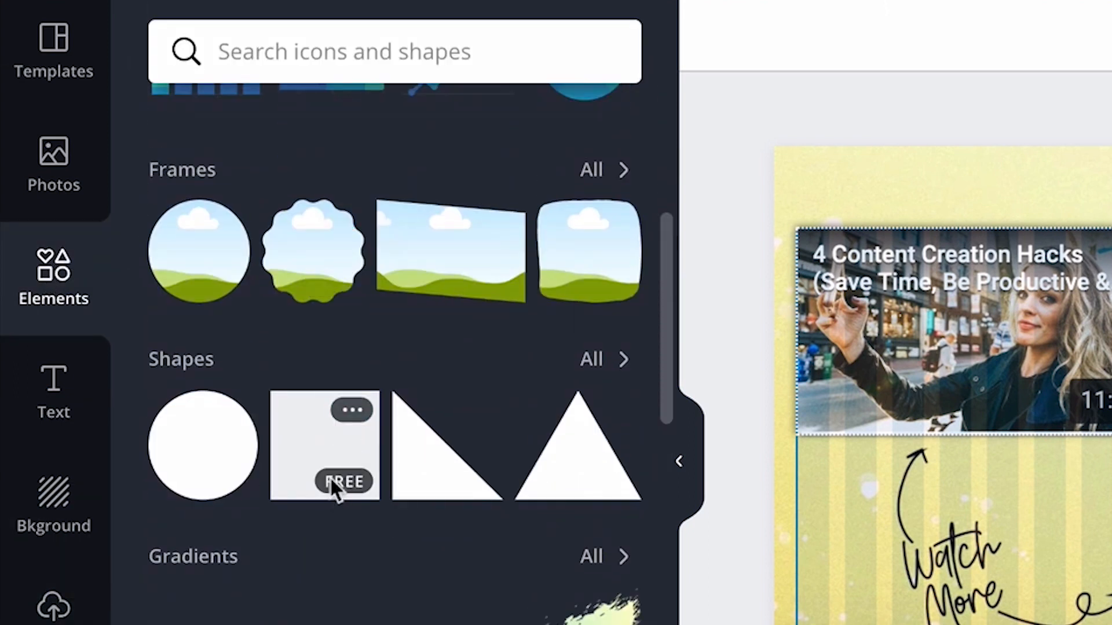
{"action": "left_click", "coordinate": [298, 458]}
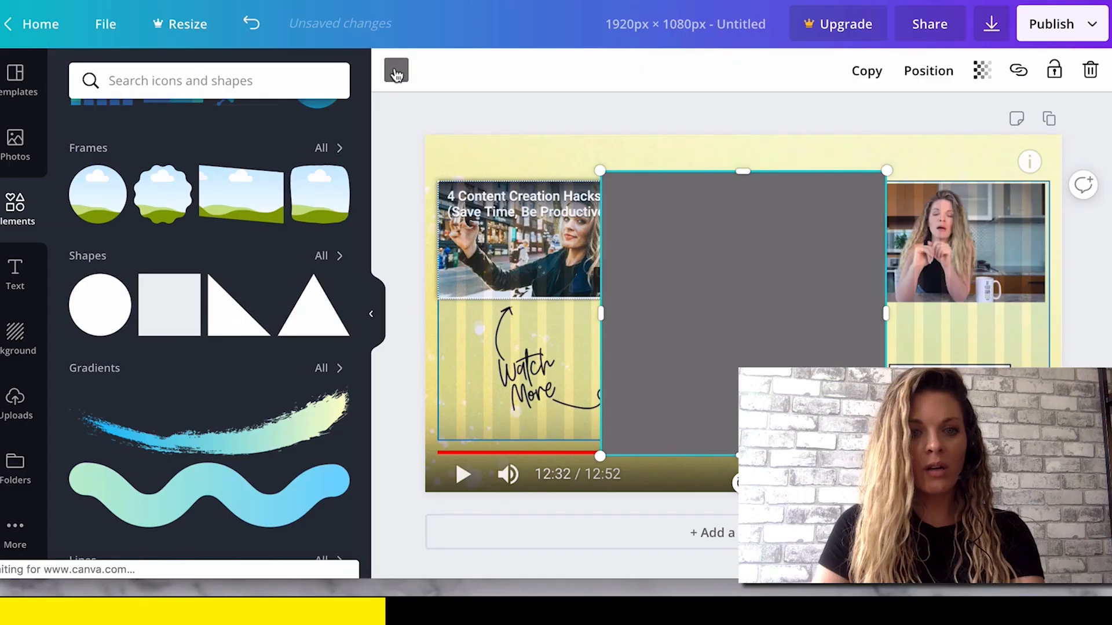
{"action": "left_click", "coordinate": [396, 71]}
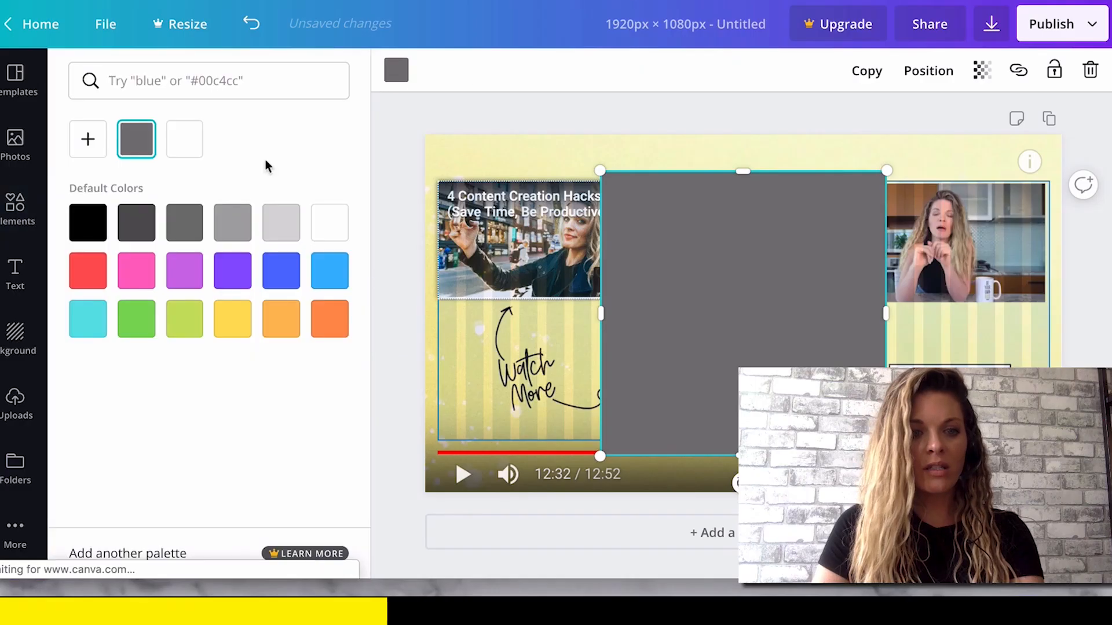
{"action": "left_click", "coordinate": [136, 271]}
Stretch the pink square on all sides until it covers the entire page.
{"action": "left_click_drag", "start_coordinate": [600, 312], "coordinate": [425, 311]}
{"action": "left_click_drag", "start_coordinate": [658, 153], "coordinate": [658, 124]}
{"action": "left_click_drag", "start_coordinate": [886, 302], "coordinate": [1100, 313]}
{"action": "left_click_drag", "start_coordinate": [775, 456], "coordinate": [775, 513]}
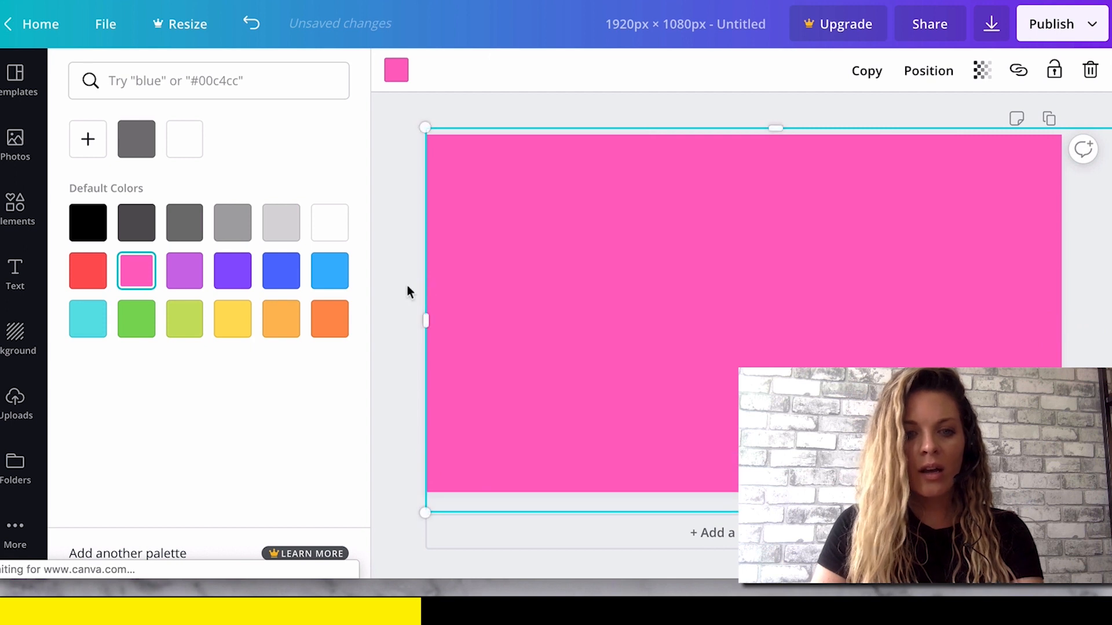
{"action": "left_click_drag", "start_coordinate": [426, 311], "coordinate": [400, 315]}
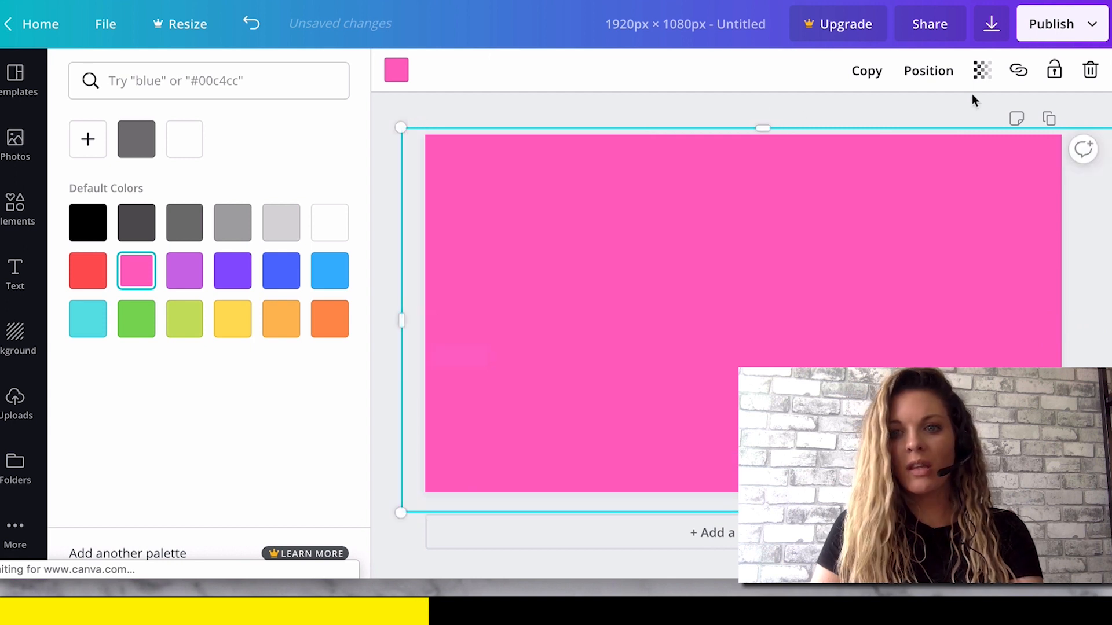
Lower the pink shape's opacity so the screenshot shows through it.
{"action": "left_click", "coordinate": [980, 74]}
{"action": "left_click_drag", "start_coordinate": [948, 129], "coordinate": [900, 128]}
{"action": "left_click", "coordinate": [659, 105]}
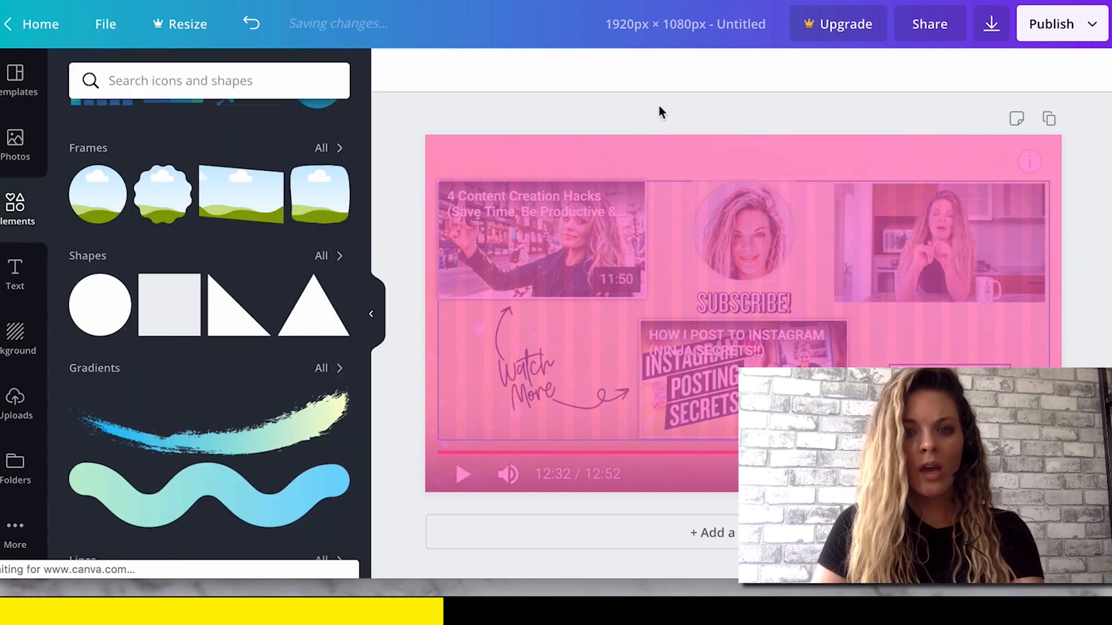
Add a second square and resize it into a rectangle covering the upper-left video thumbnail in the screenshot.
{"action": "left_click", "coordinate": [163, 296]}
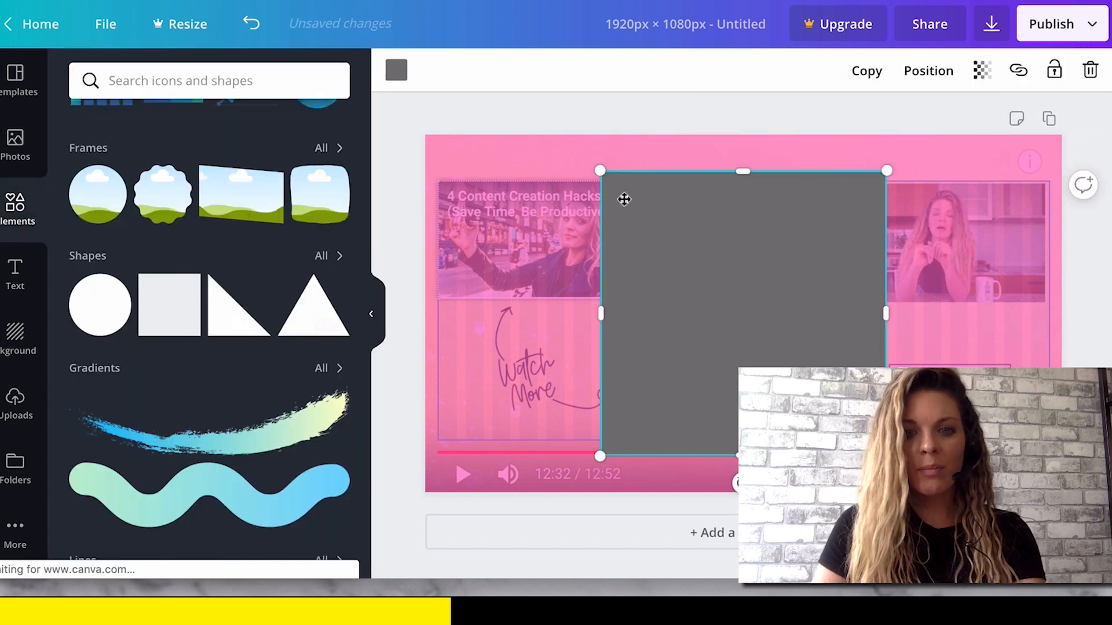
{"action": "left_click_drag", "start_coordinate": [743, 171], "coordinate": [577, 334]}
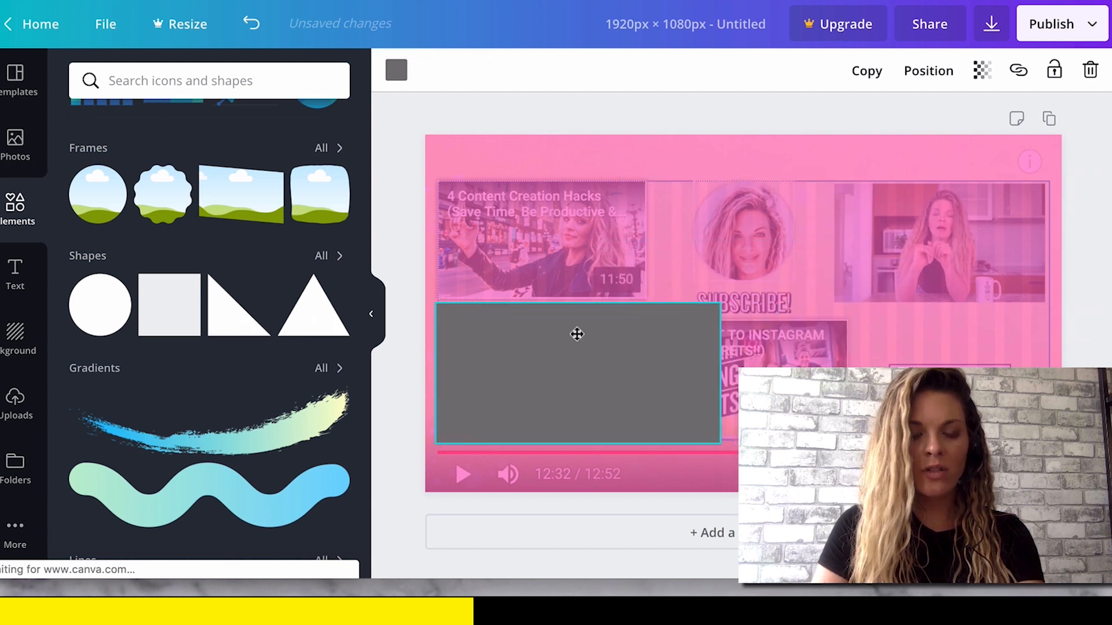
{"action": "left_click_drag", "start_coordinate": [722, 374], "coordinate": [649, 373]}
{"action": "left_click_drag", "start_coordinate": [543, 385], "coordinate": [545, 272]}
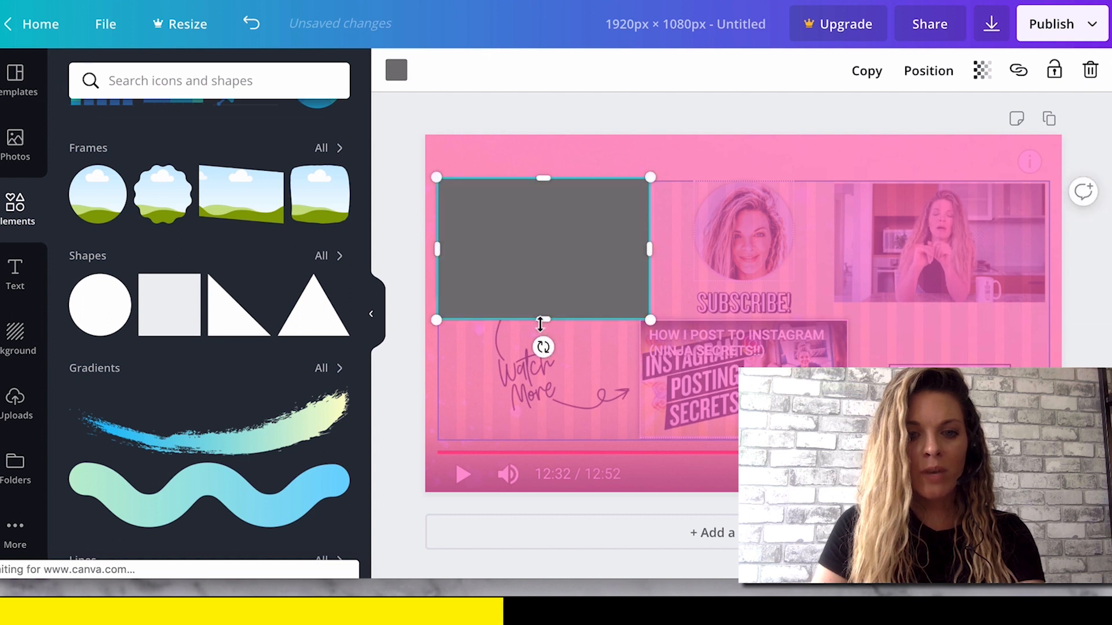
{"action": "mouse_move", "coordinate": [541, 322]}
{"action": "left_mouse_down"}
{"action": "mouse_move", "coordinate": [537, 290]}
{"action": "mouse_move", "coordinate": [538, 303]}
{"action": "left_mouse_up"}
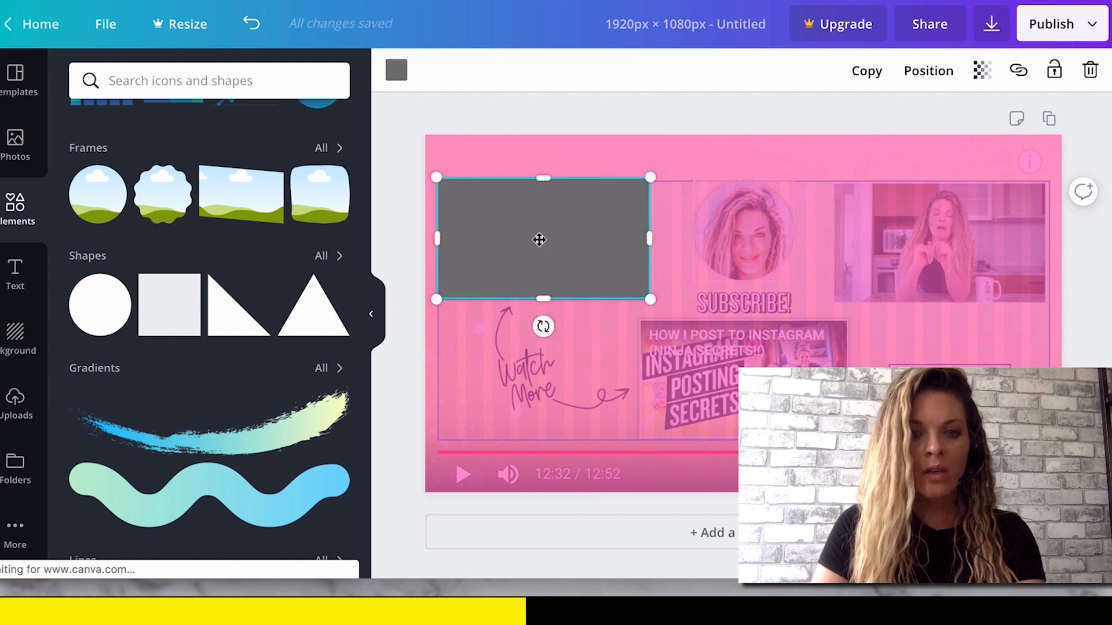
{"action": "left_click_drag", "start_coordinate": [542, 240], "coordinate": [541, 243]}
{"action": "left_click", "coordinate": [684, 170]}
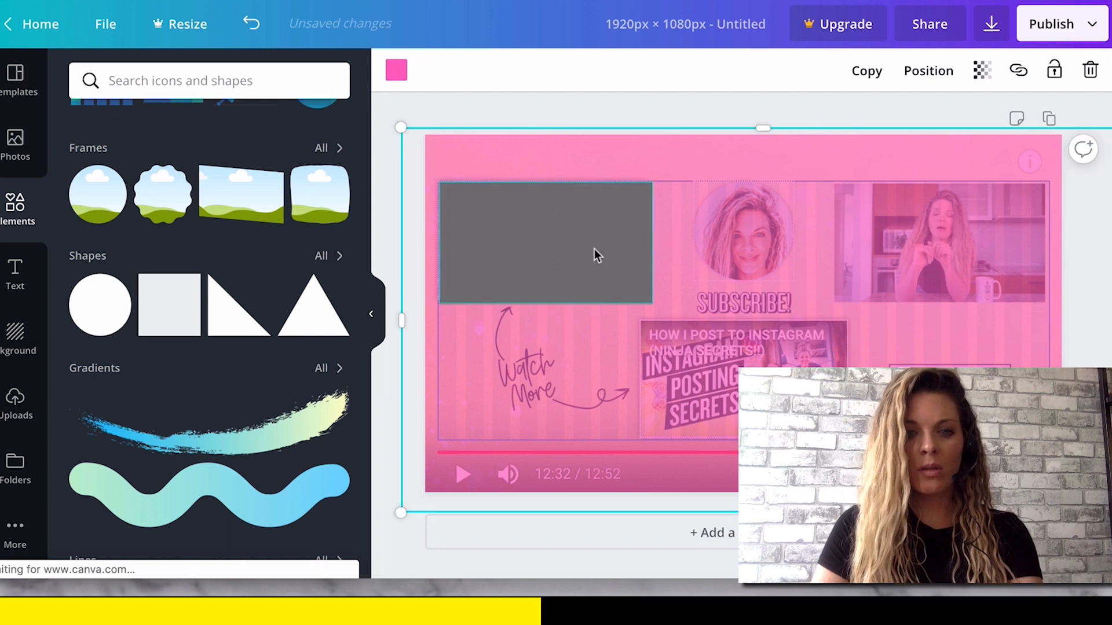
Duplicate the grey rectangle and fit the copies over the lower-middle video thumbnail and the upper-right video frame.
{"action": "left_click", "coordinate": [590, 248]}
{"action": "key", "text": "super+v"}
{"action": "left_click_drag", "start_coordinate": [613, 262], "coordinate": [805, 394]}
{"action": "left_click_drag", "start_coordinate": [850, 442], "coordinate": [847, 440]}
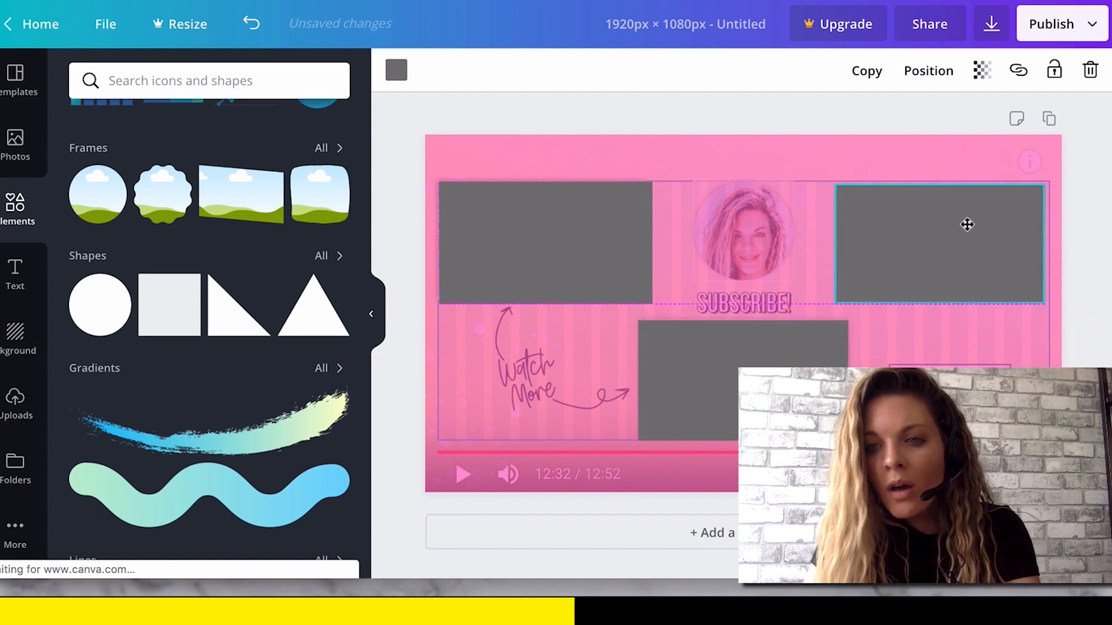
{"action": "left_click_drag", "start_coordinate": [967, 225], "coordinate": [967, 225]}
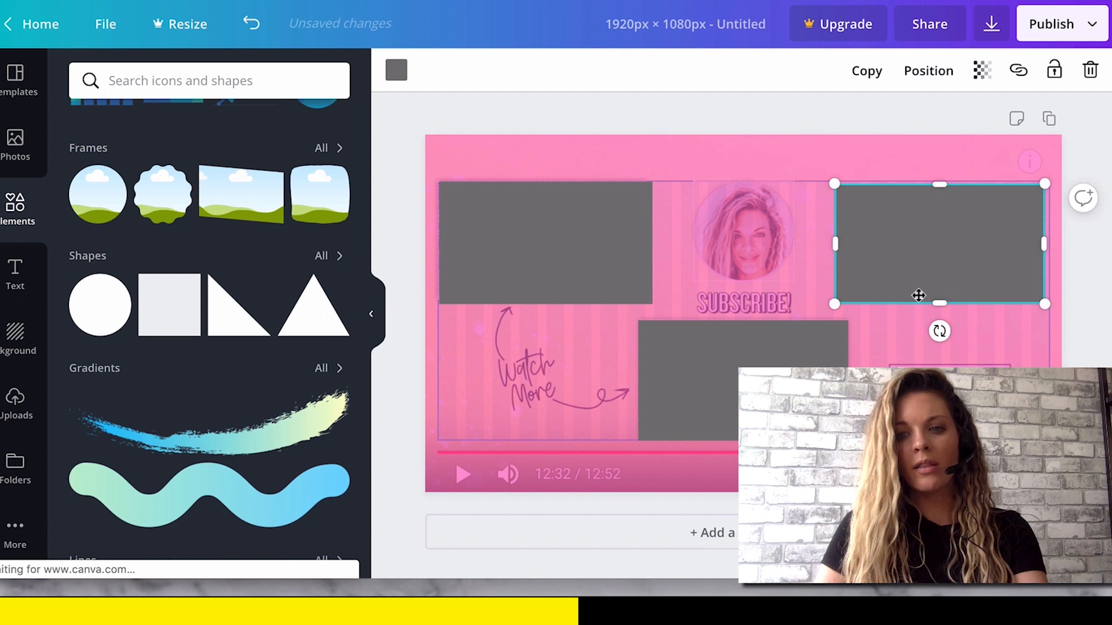
{"action": "left_click_drag", "start_coordinate": [939, 300], "coordinate": [938, 295]}
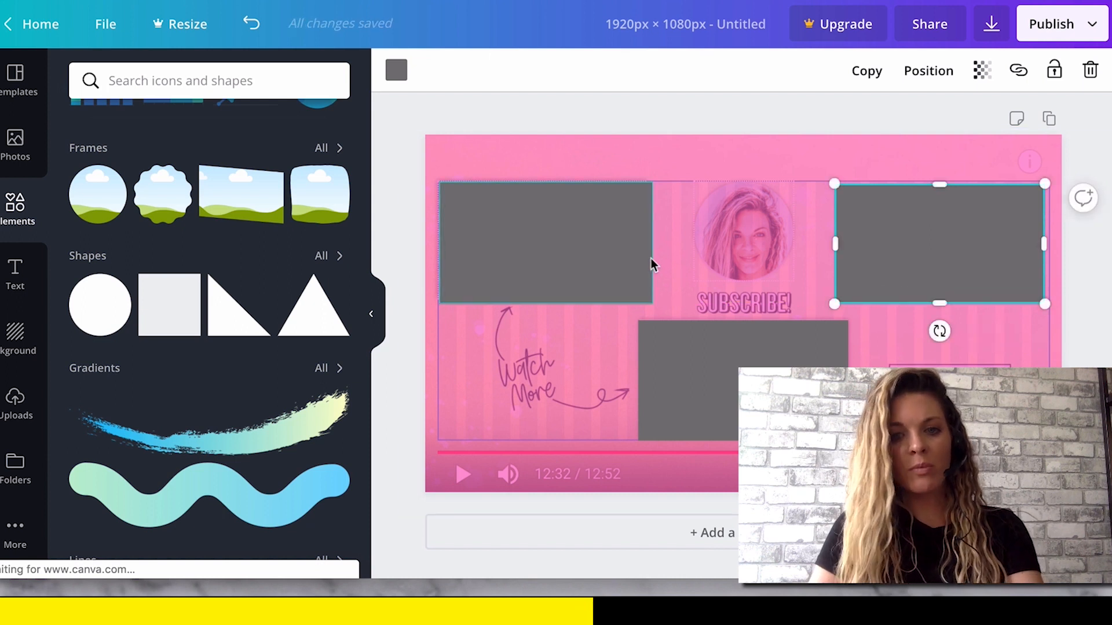
Colour the upper-left and upper-right rectangles white.
{"action": "left_click", "coordinate": [583, 241]}
{"action": "left_click", "coordinate": [395, 70]}
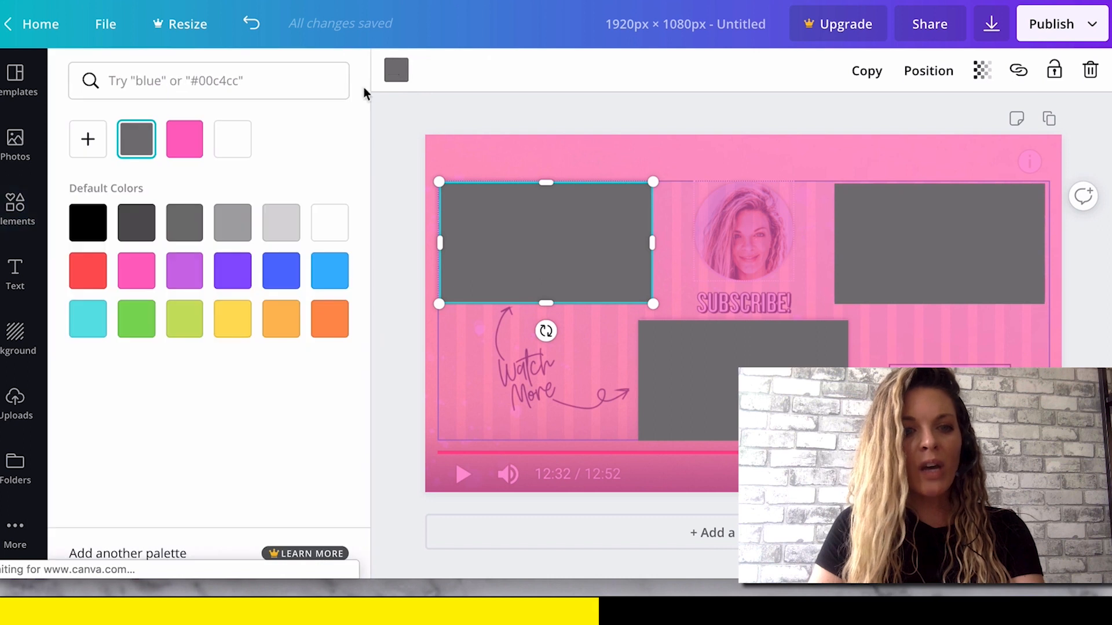
{"action": "left_click", "coordinate": [233, 139]}
{"action": "left_click", "coordinate": [941, 294]}
{"action": "left_click", "coordinate": [15, 208]}
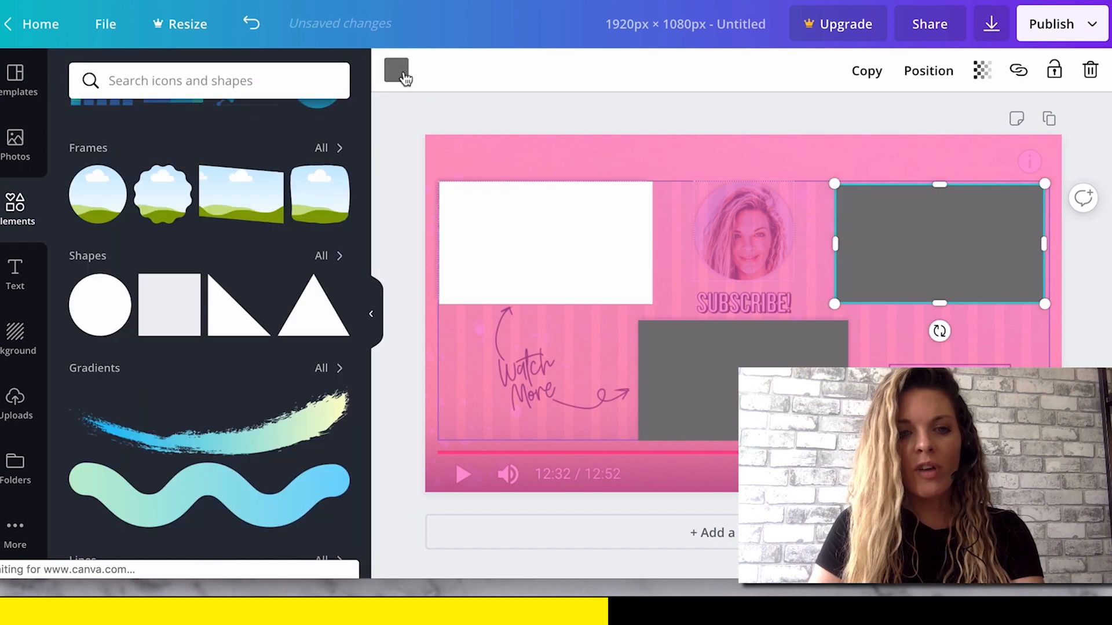
{"action": "left_click", "coordinate": [396, 70]}
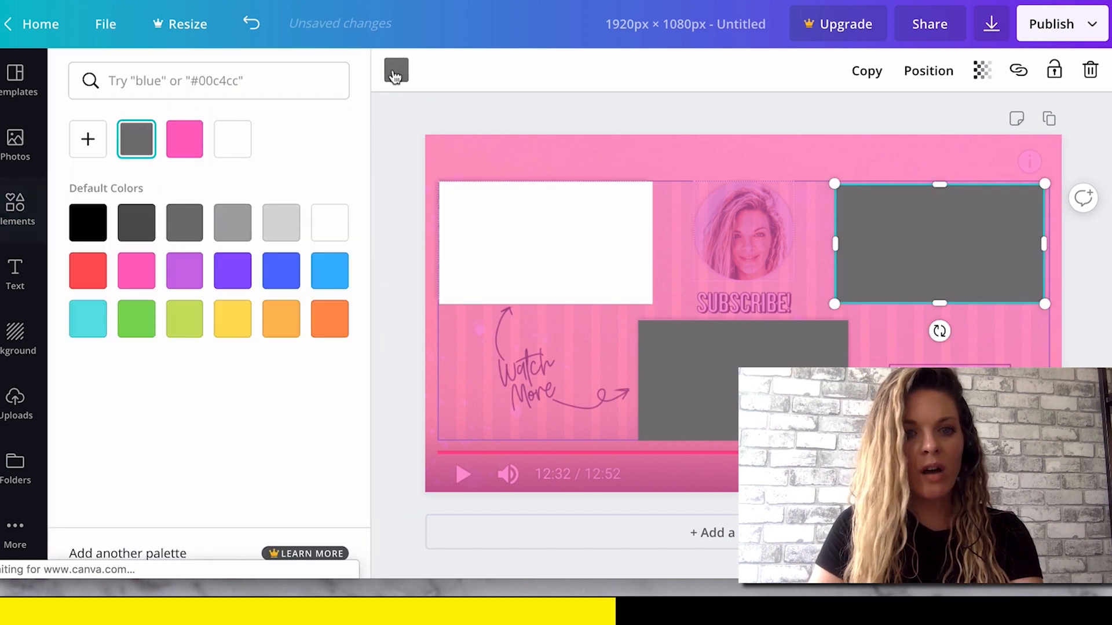
{"action": "left_click", "coordinate": [232, 139]}
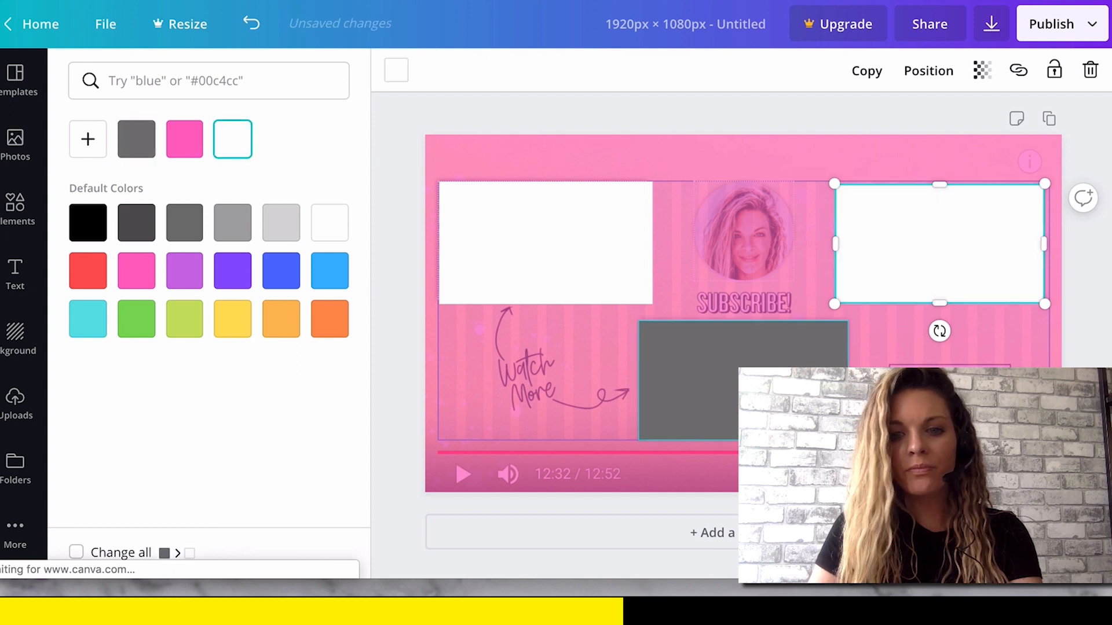
Colour the lower-middle rectangle white and deselect it.
{"action": "left_click", "coordinate": [695, 376]}
{"action": "left_click", "coordinate": [396, 70]}
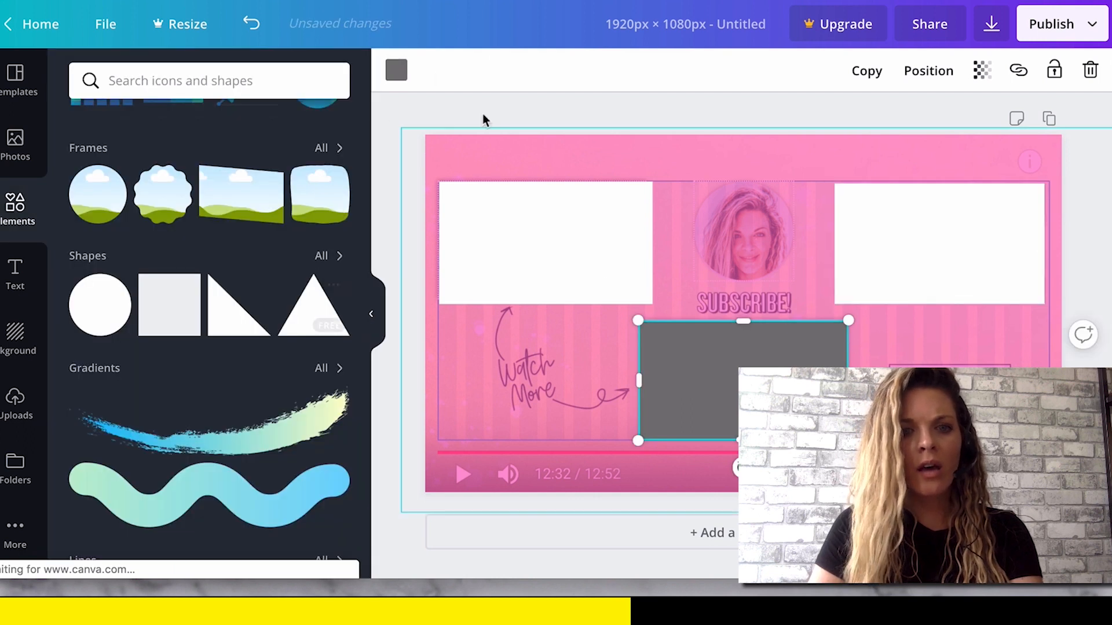
{"action": "left_click", "coordinate": [397, 71]}
{"action": "left_click", "coordinate": [396, 71]}
{"action": "left_click", "coordinate": [397, 71]}
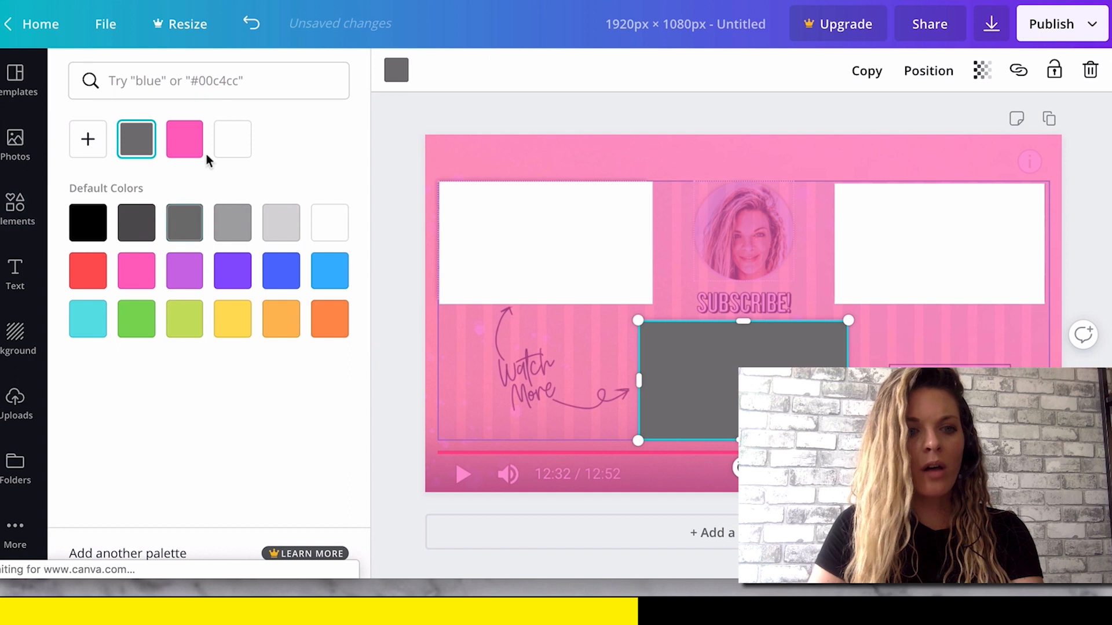
{"action": "left_click", "coordinate": [232, 139]}
{"action": "left_click", "coordinate": [544, 108]}
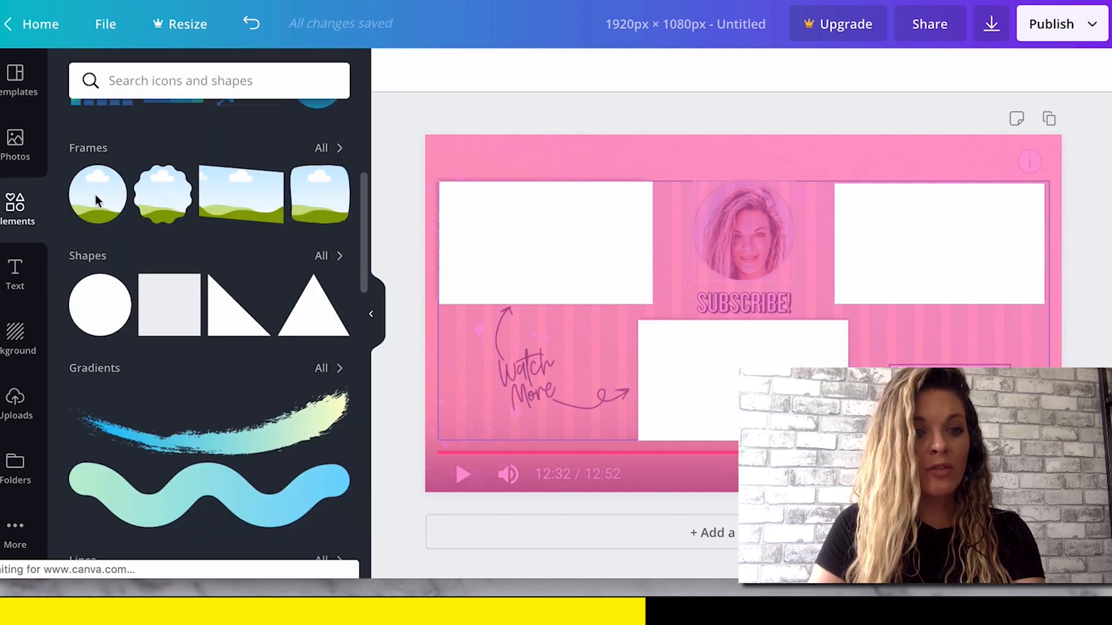
Add a circle, colour it white, and fit it over the round profile photo in the screenshot.
{"action": "left_click", "coordinate": [115, 321]}
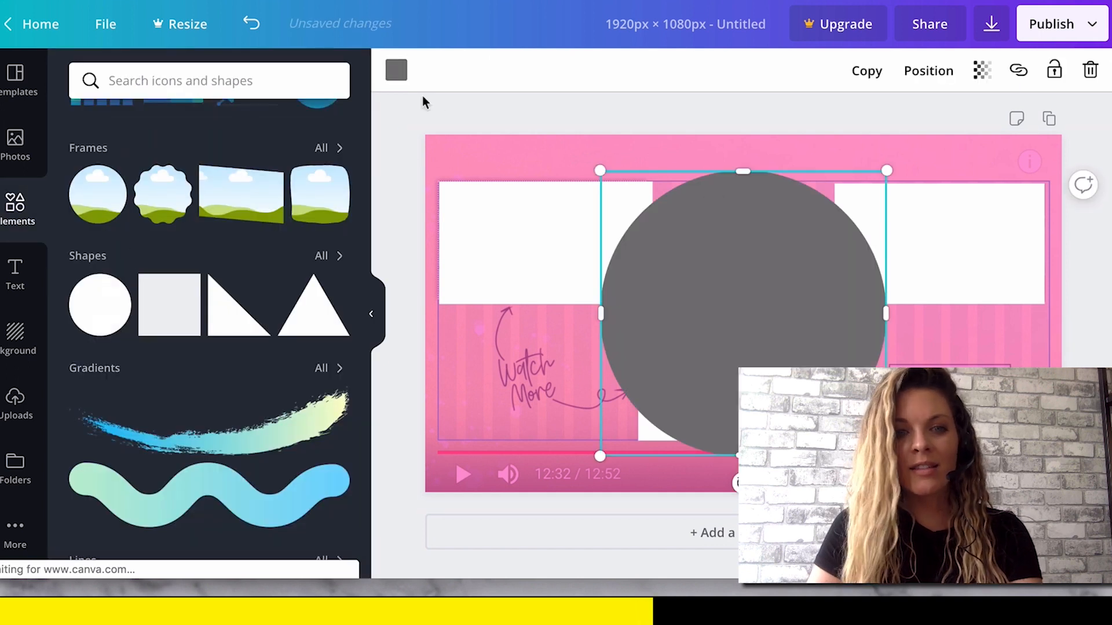
{"action": "left_click", "coordinate": [394, 75]}
{"action": "left_click", "coordinate": [232, 139]}
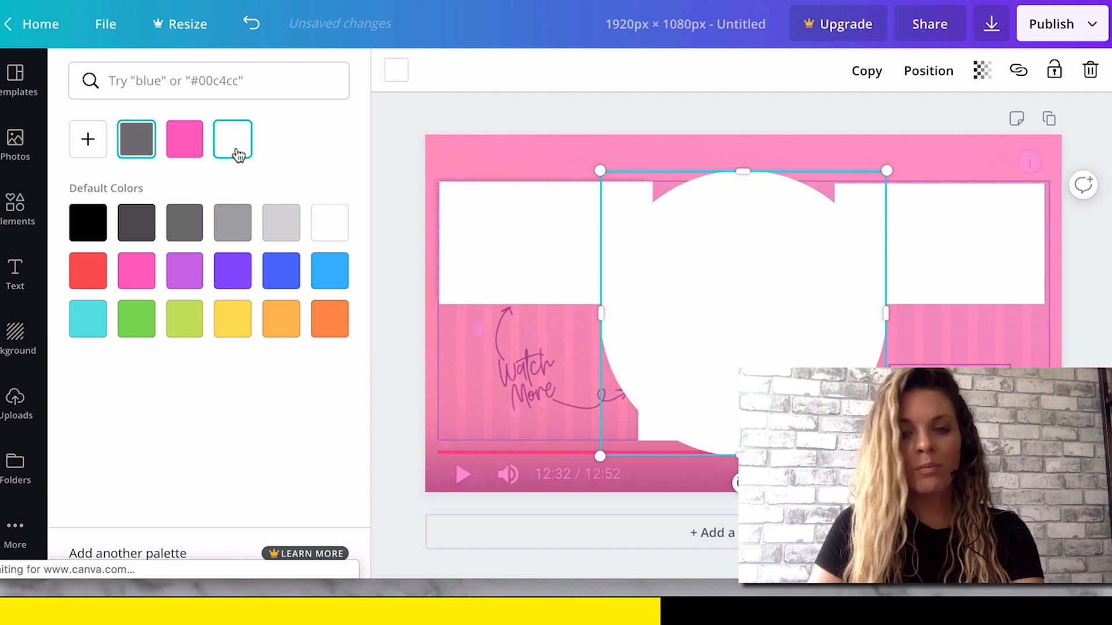
{"action": "left_click_drag", "start_coordinate": [736, 176], "coordinate": [738, 239]}
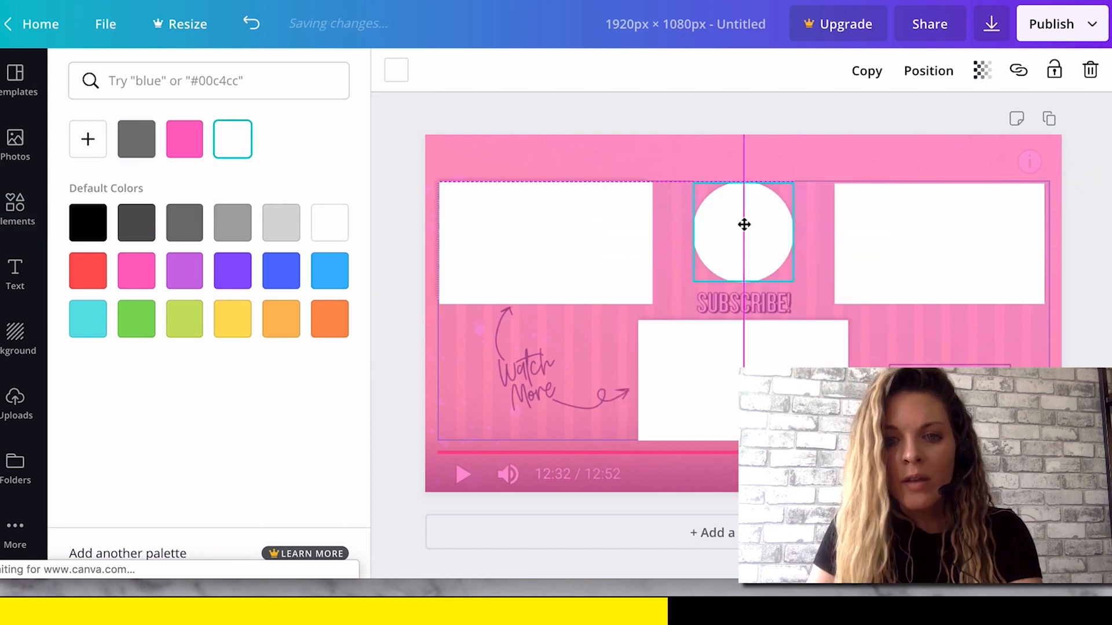
{"action": "left_click_drag", "start_coordinate": [743, 226], "coordinate": [744, 224]}
{"action": "left_click", "coordinate": [807, 264]}
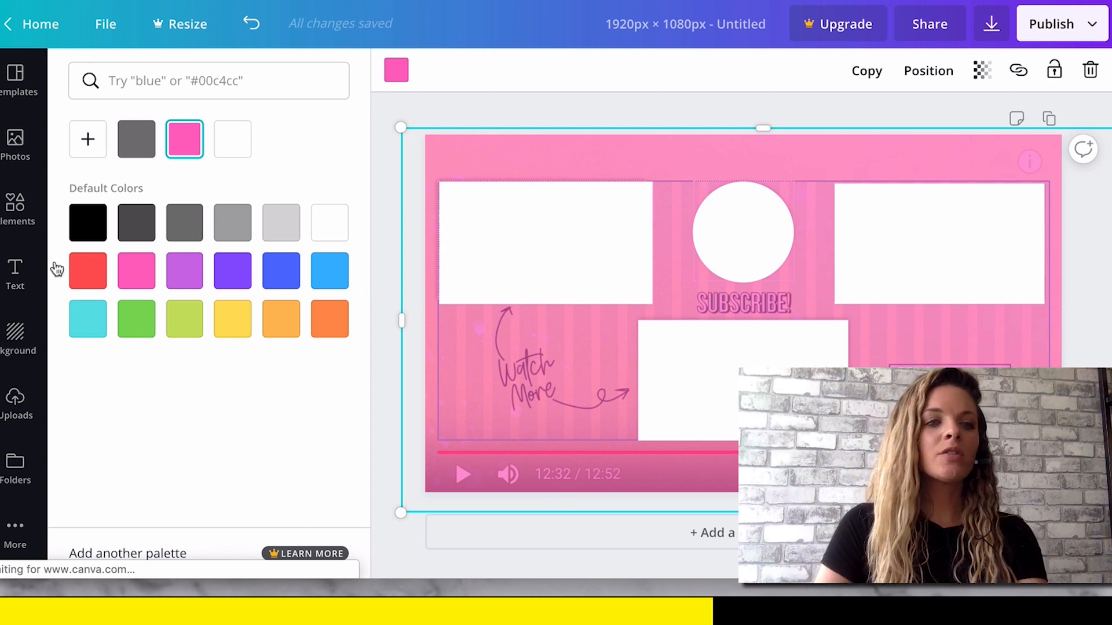
Add a heading reading "SUBSCRIBE!".
{"action": "left_click", "coordinate": [16, 272]}
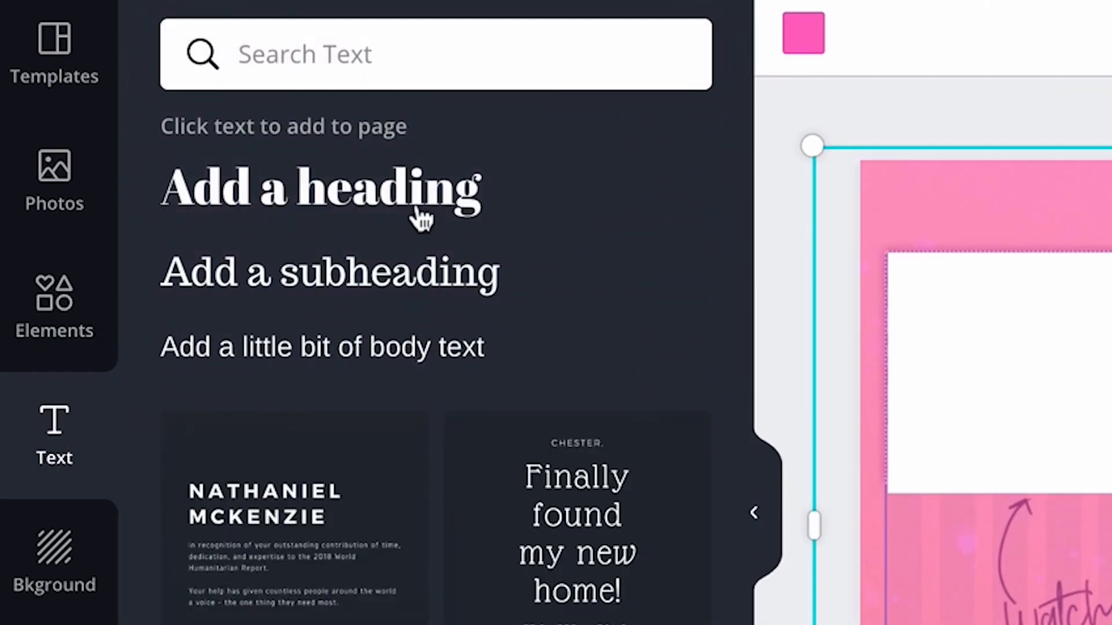
{"action": "left_click", "coordinate": [421, 219]}
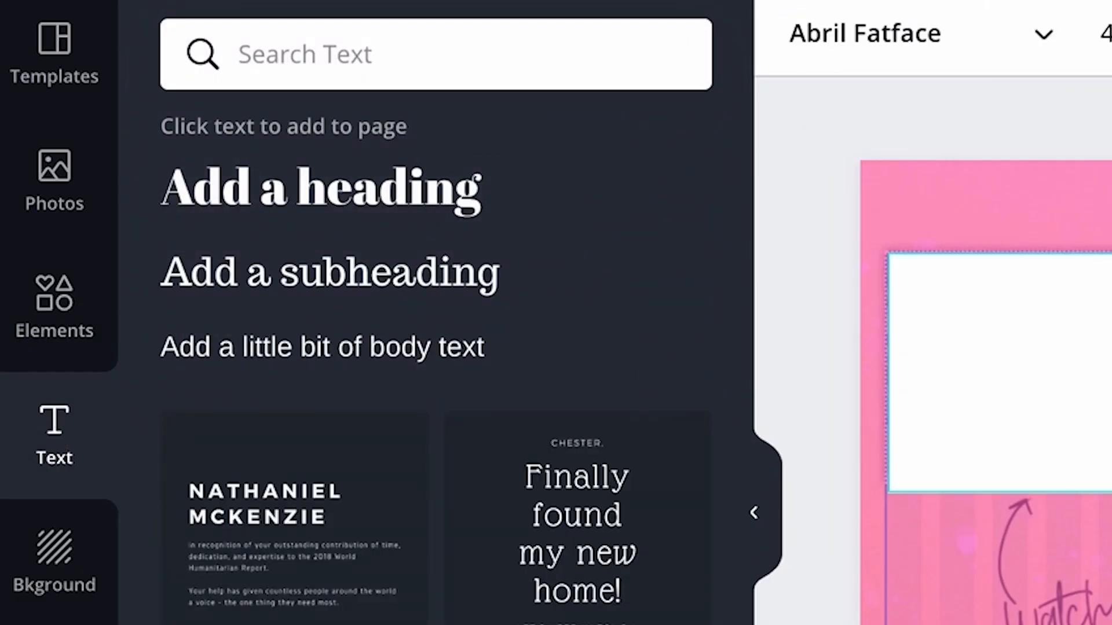
{"action": "type", "text": "SUBSCRIBE!"}
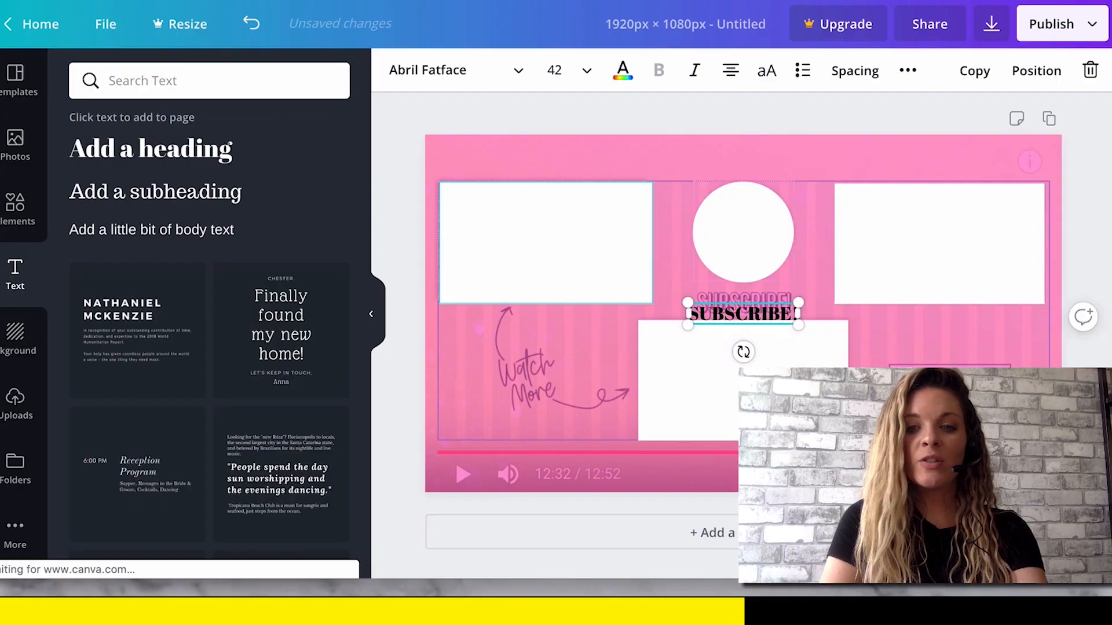
Place the "SUBSCRIBE!" heading just below the circle and set its font to Bungee Shade.
{"action": "left_click", "coordinate": [718, 305]}
{"action": "left_click", "coordinate": [716, 313]}
{"action": "double_click", "coordinate": [717, 313]}
{"action": "left_click", "coordinate": [514, 75]}
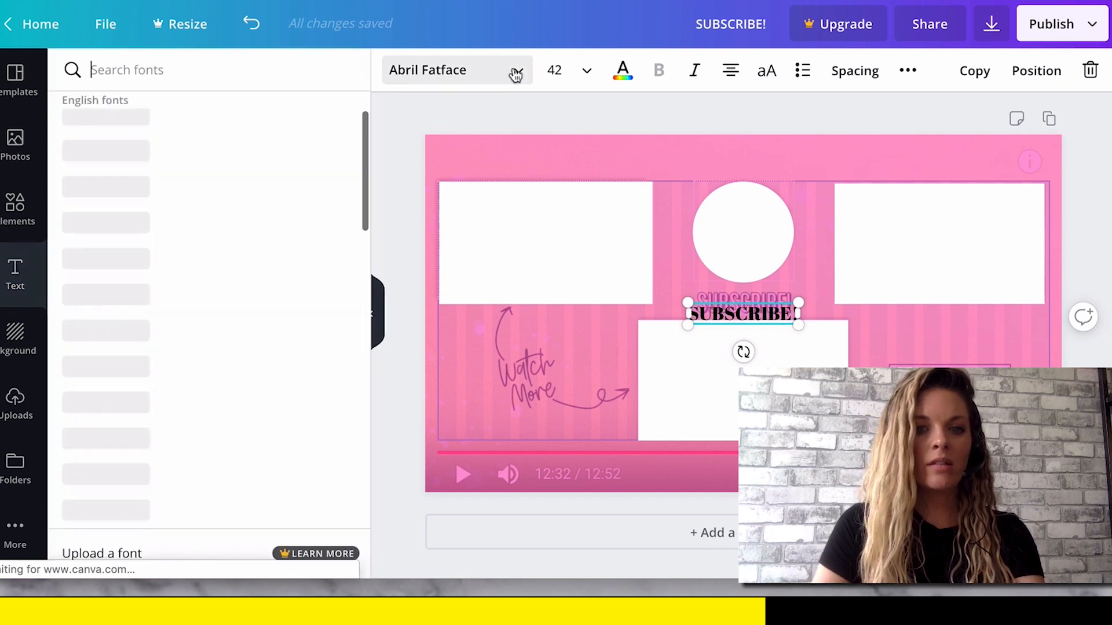
{"action": "scroll", "coordinate": [199, 374], "scroll_direction": "down", "scroll_amount": 5}
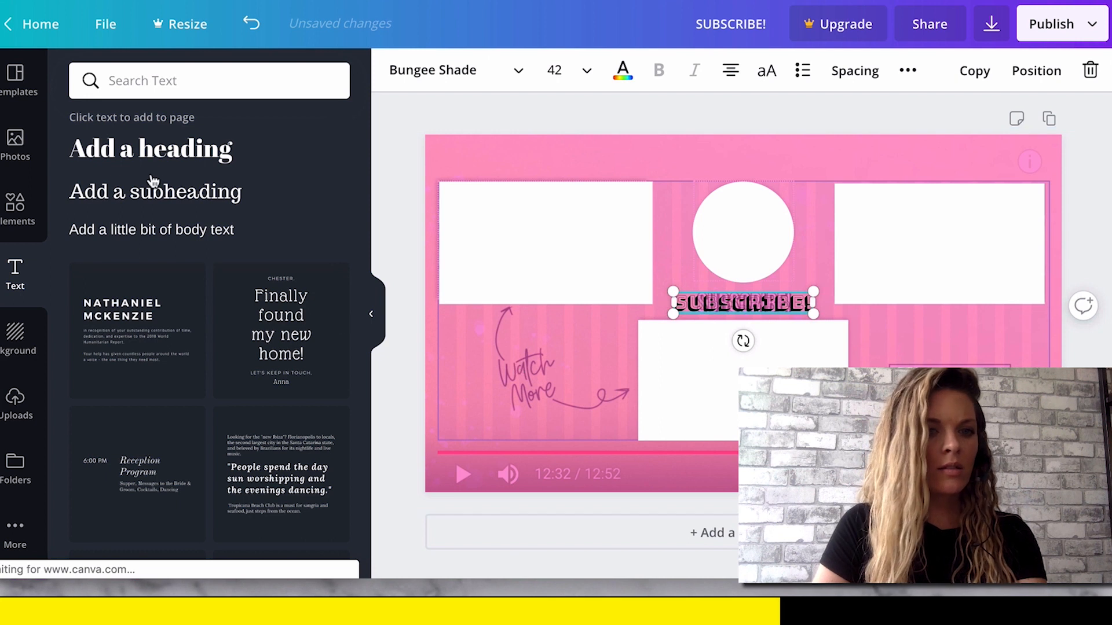
Add a heading reading "WATCH MORE" in Amatic SC over the matching lettering in the screenshot.
{"action": "left_click", "coordinate": [151, 152]}
{"action": "type", "text": "wa"}
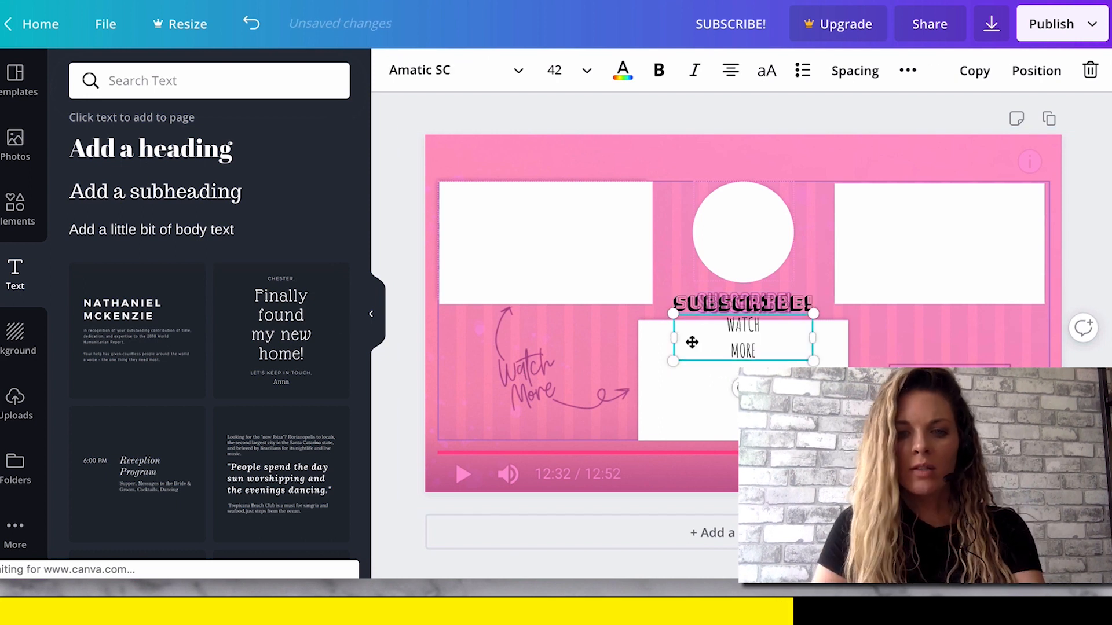
{"action": "left_click_drag", "start_coordinate": [691, 341], "coordinate": [546, 368]}
{"action": "left_click", "coordinate": [546, 368]}
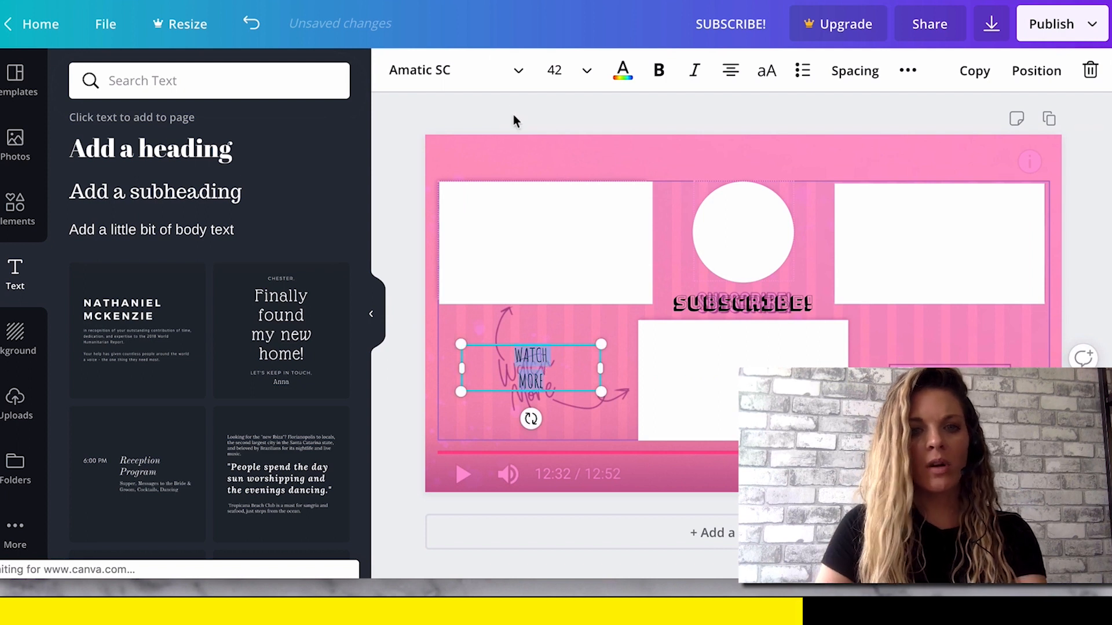
Set the "WATCH MORE" text size to 64 and recentre it between the guide arrows.
{"action": "left_click", "coordinate": [583, 73]}
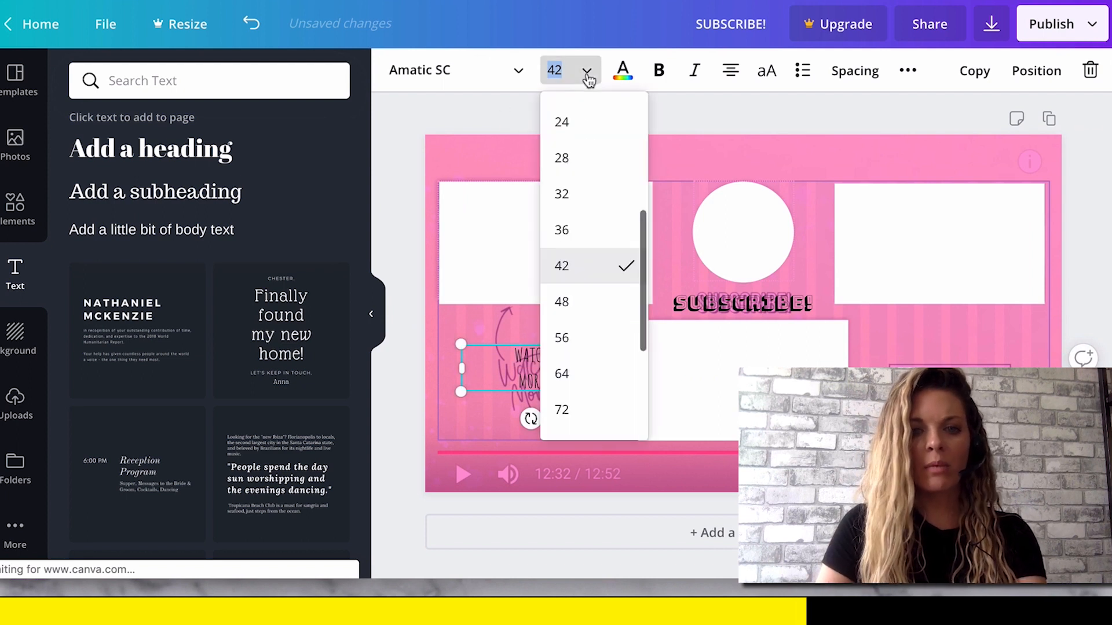
{"action": "left_click", "coordinate": [590, 326]}
{"action": "left_click", "coordinate": [556, 71]}
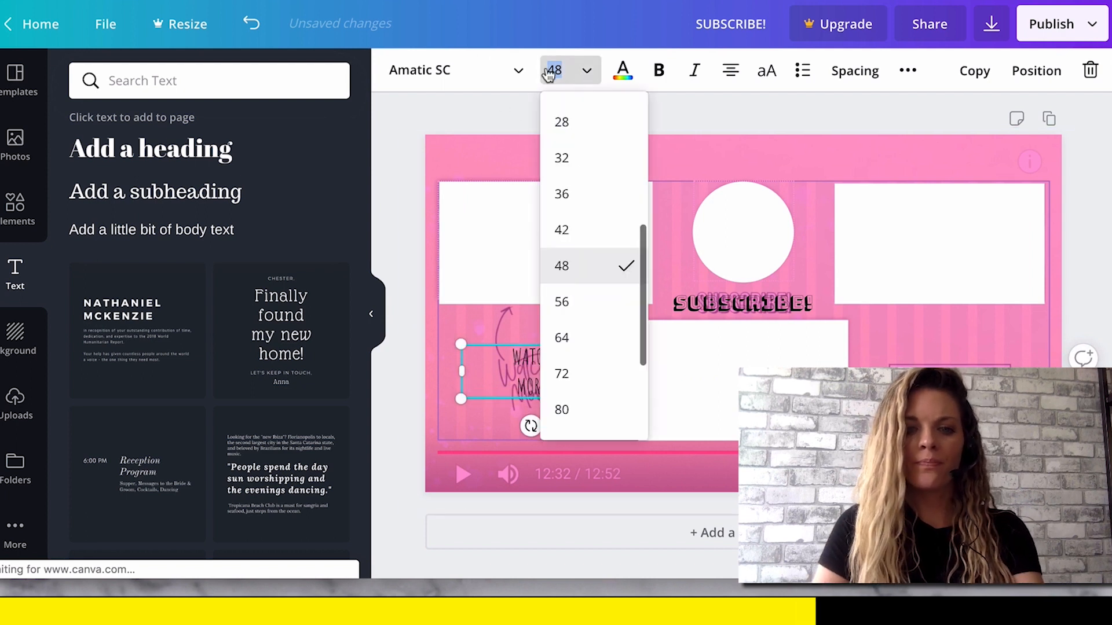
{"action": "left_click", "coordinate": [581, 336]}
{"action": "left_click", "coordinate": [434, 305]}
{"action": "left_click_drag", "start_coordinate": [554, 371], "coordinate": [543, 372]}
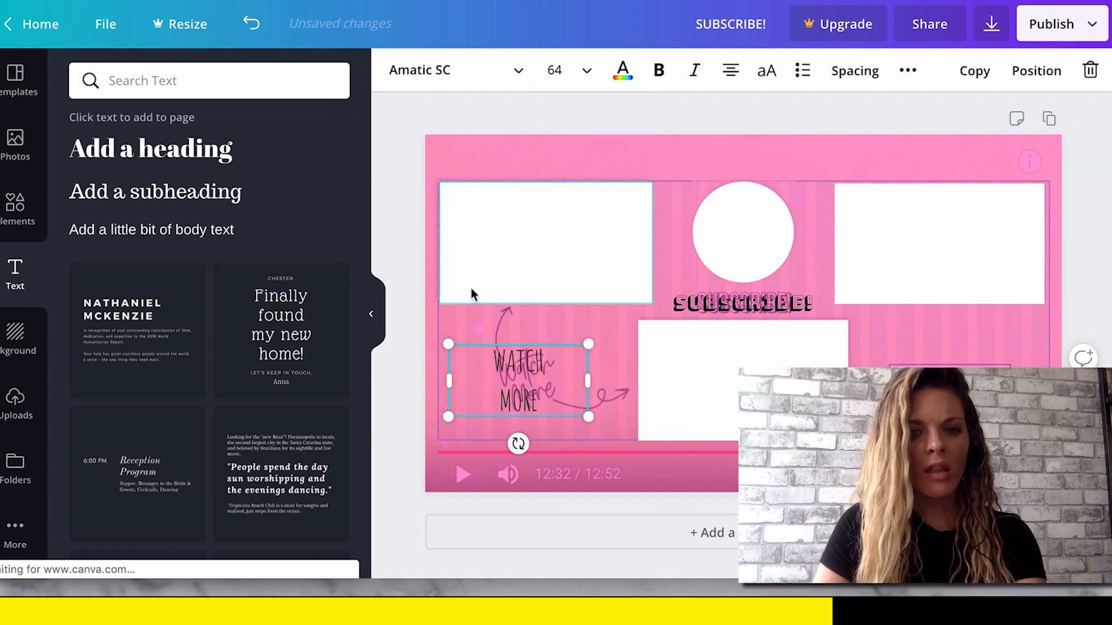
Search the elements for "ARROWS", refine the search to "ARROW", and add the white curved arrow.
{"action": "left_click", "coordinate": [10, 196]}
{"action": "left_click", "coordinate": [160, 78]}
{"action": "type", "text": "ARROWS"}
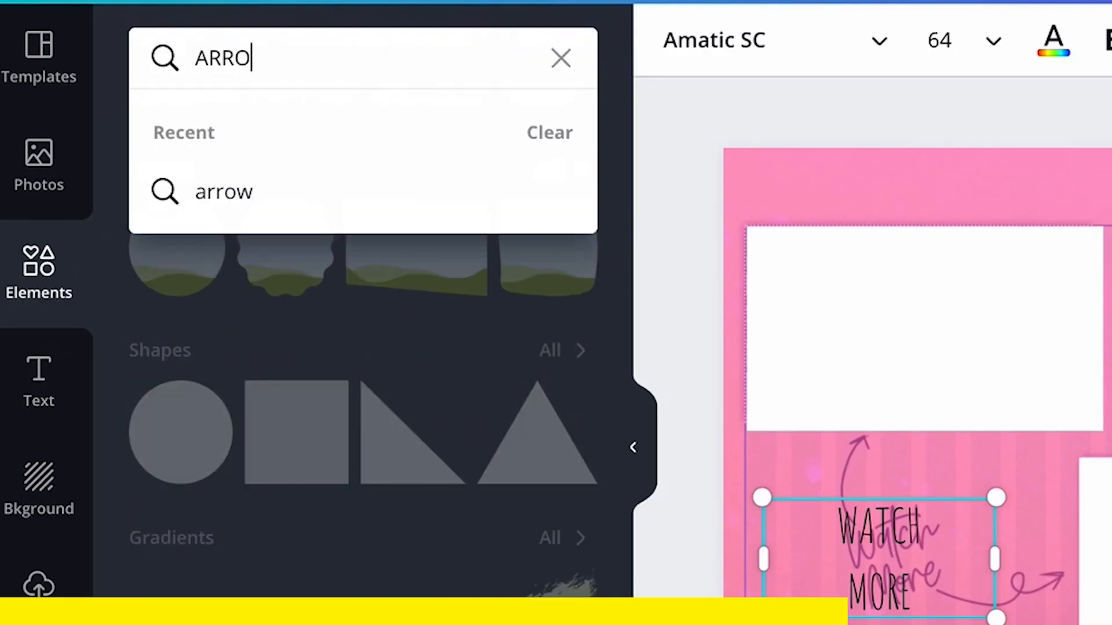
{"action": "key", "text": "Return"}
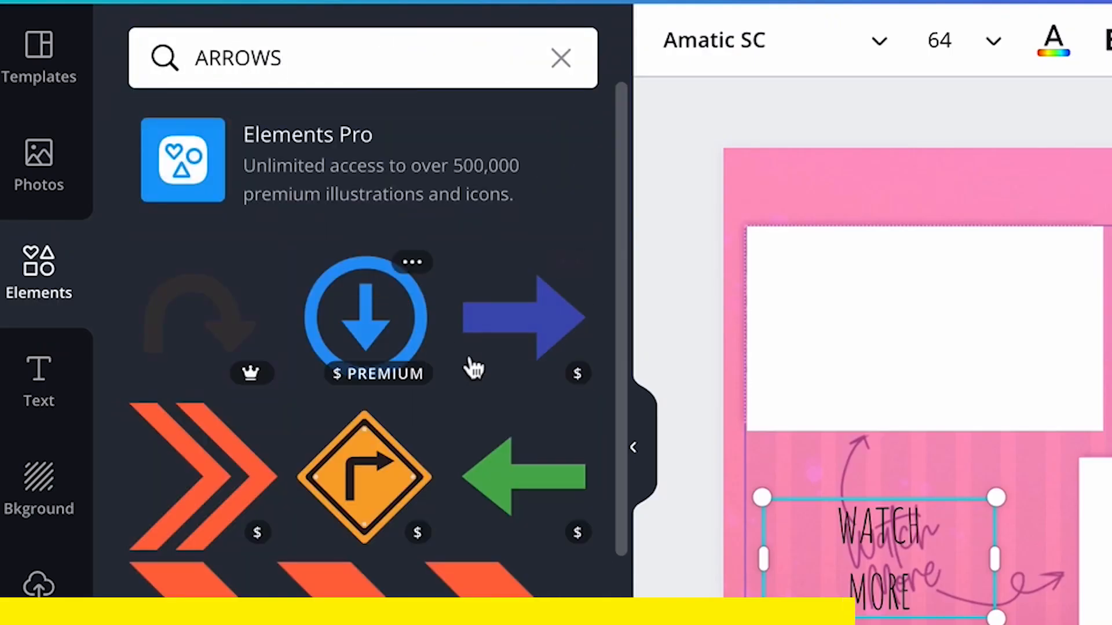
{"action": "scroll", "coordinate": [367, 414], "scroll_direction": "down", "scroll_amount": 5}
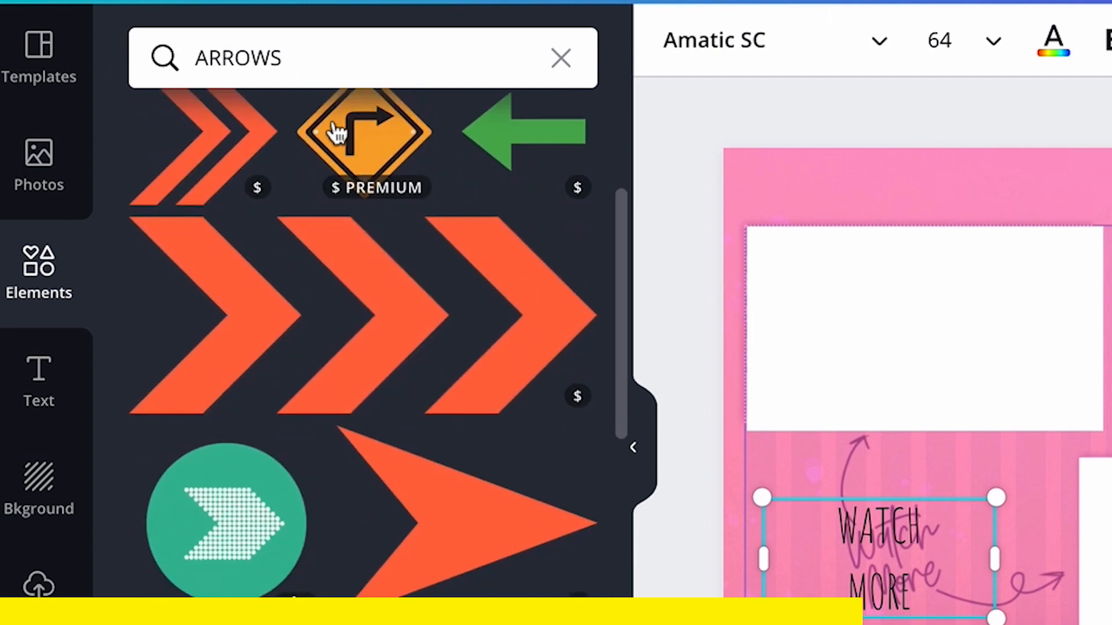
{"action": "left_click", "coordinate": [319, 65]}
{"action": "key", "text": "BackSpace"}
{"action": "key", "text": "Return"}
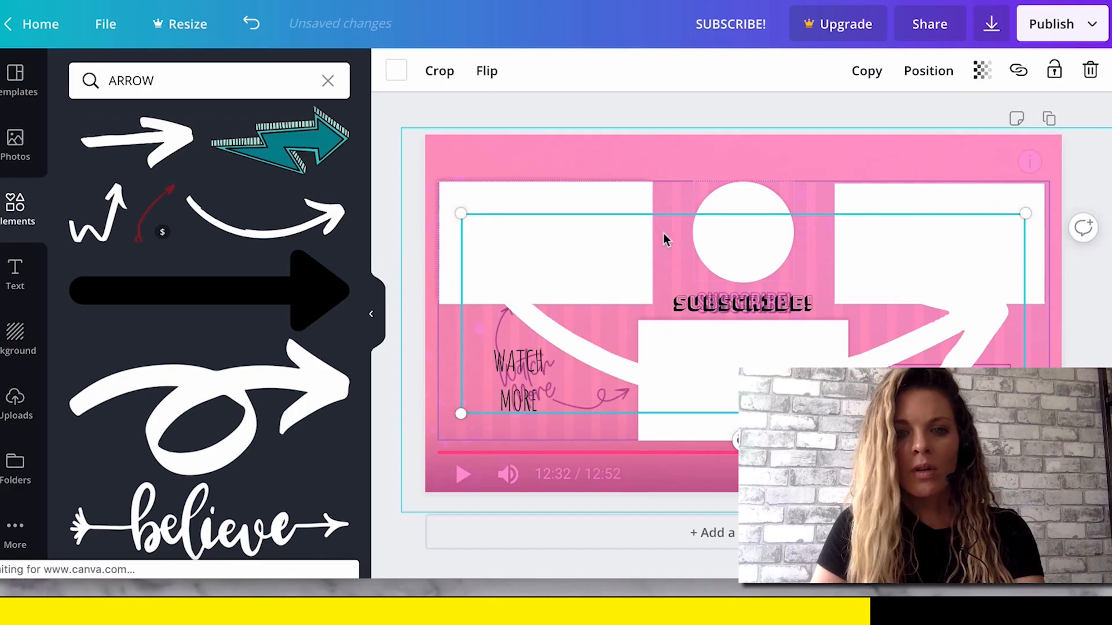
Shrink the curved arrow, move it beside "WATCH MORE", and rotate it to point at the lower-middle rectangle.
{"action": "left_click_drag", "start_coordinate": [1023, 215], "coordinate": [611, 360]}
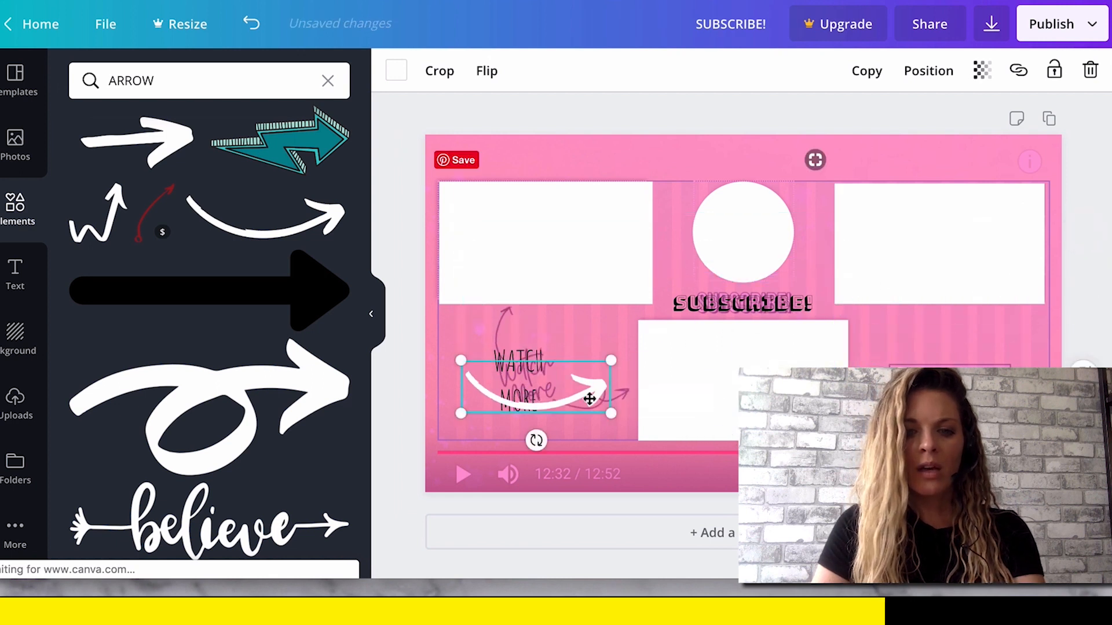
{"action": "mouse_move", "coordinate": [585, 398]}
{"action": "left_mouse_down"}
{"action": "mouse_move", "coordinate": [605, 413]}
{"action": "mouse_move", "coordinate": [573, 408]}
{"action": "left_mouse_up"}
{"action": "left_click_drag", "start_coordinate": [535, 396], "coordinate": [581, 426]}
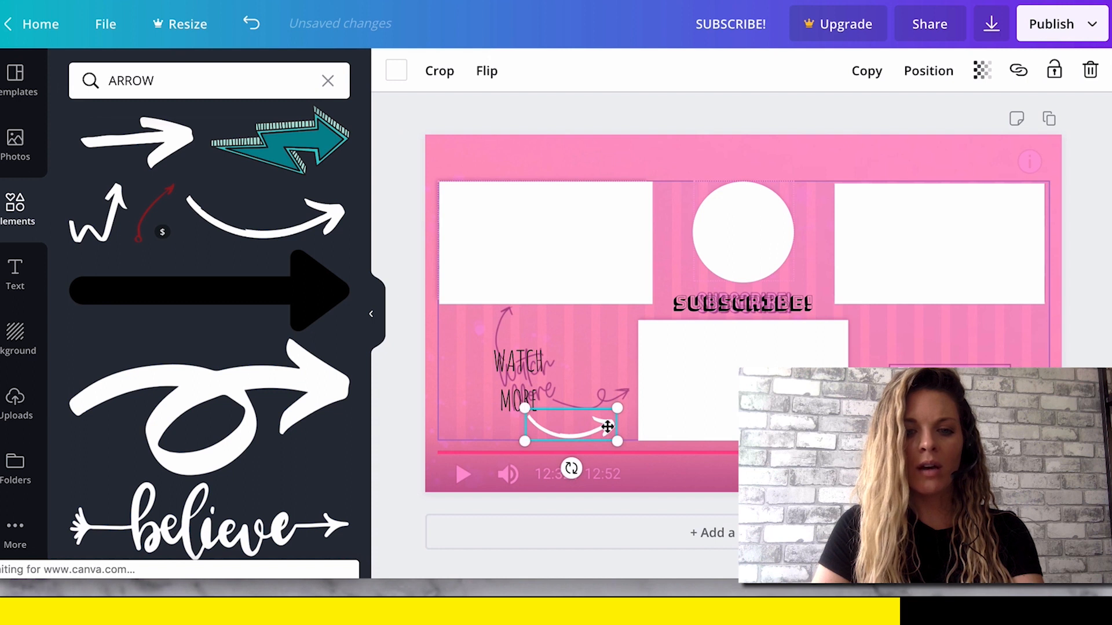
{"action": "left_click_drag", "start_coordinate": [571, 468], "coordinate": [596, 461]}
{"action": "mouse_move", "coordinate": [596, 422]}
{"action": "left_mouse_down"}
{"action": "mouse_move", "coordinate": [603, 392]}
{"action": "mouse_move", "coordinate": [608, 403]}
{"action": "left_mouse_up"}
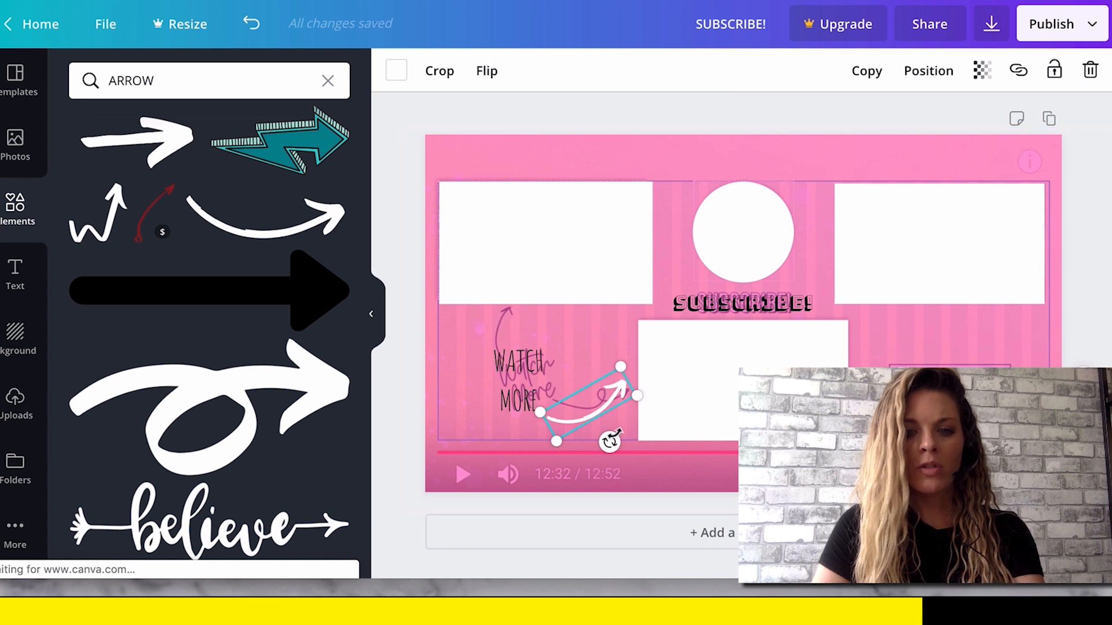
Fine-tune the curved arrow's rotation and colour it black.
{"action": "left_click_drag", "start_coordinate": [609, 442], "coordinate": [610, 444]}
{"action": "left_click", "coordinate": [398, 79]}
{"action": "left_click", "coordinate": [136, 139]}
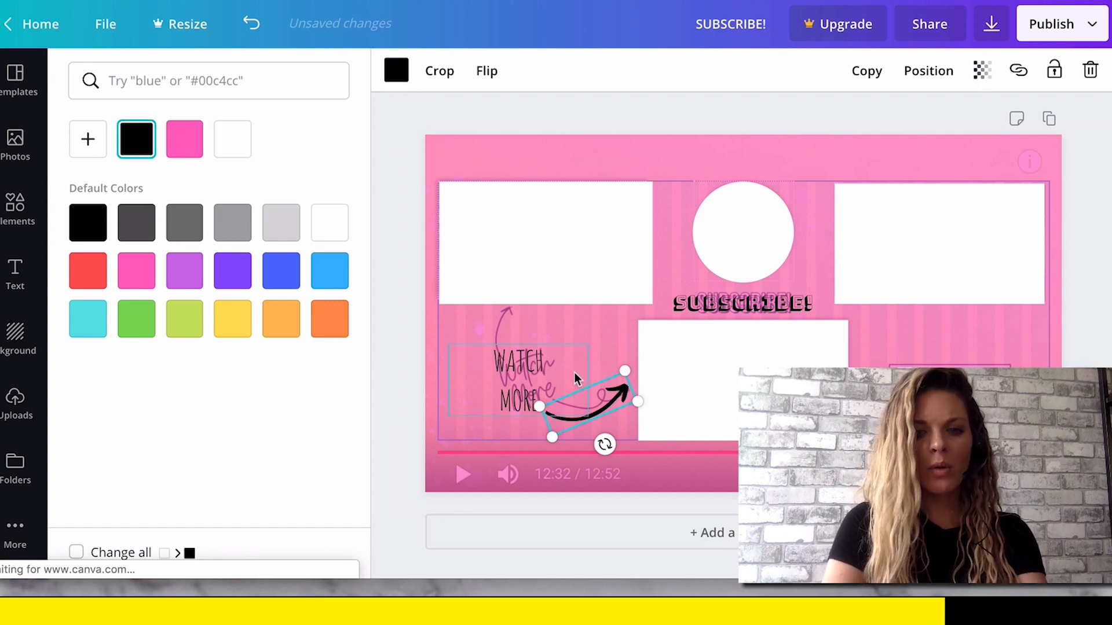
Duplicate the black arrow and stand the copy upright beside "WATCH MORE", pointing at the upper-left rectangle.
{"action": "key", "text": "ctrl+d"}
{"action": "left_click_drag", "start_coordinate": [620, 407], "coordinate": [519, 355]}
{"action": "left_click_drag", "start_coordinate": [504, 393], "coordinate": [486, 344]}
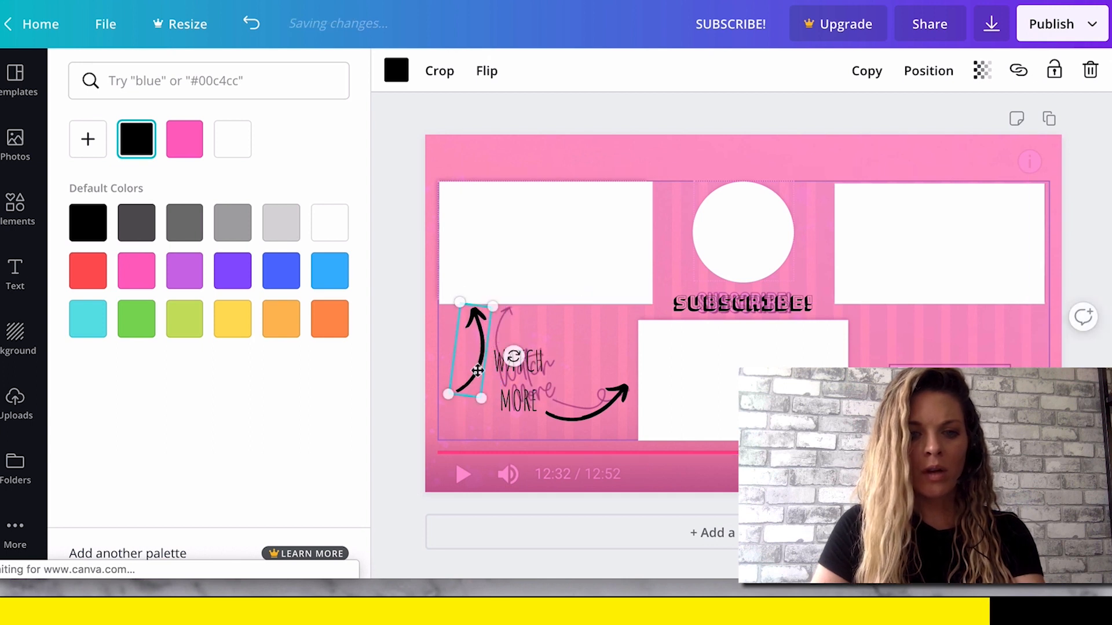
Flip the upright arrow vertically and rotate it so its tail starts at "WATCH MORE".
{"action": "left_click", "coordinate": [487, 71]}
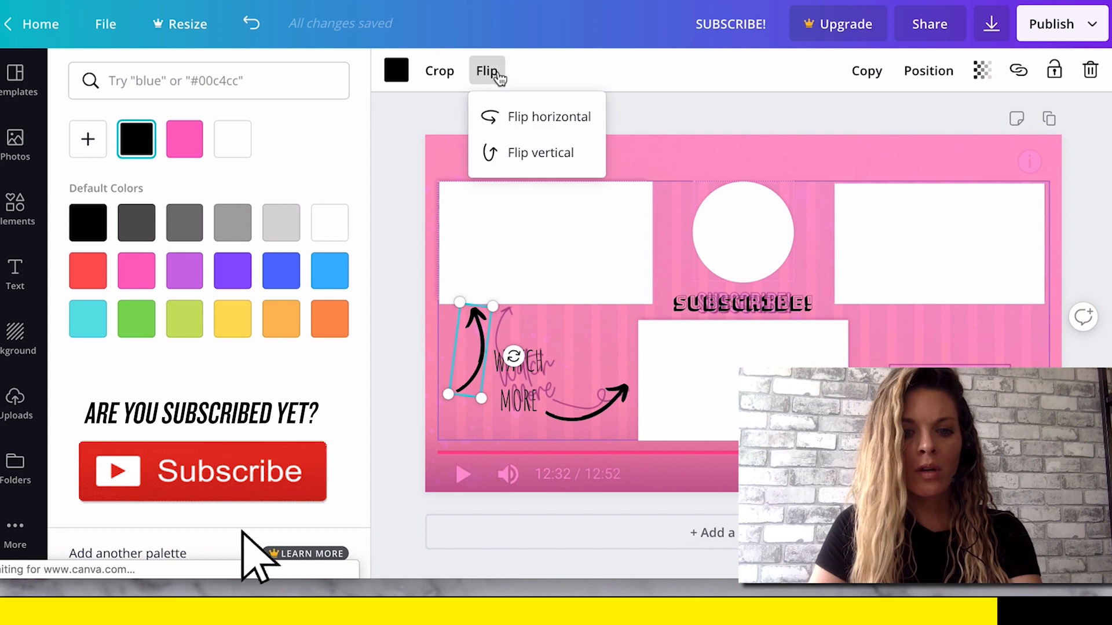
{"action": "left_click", "coordinate": [517, 154]}
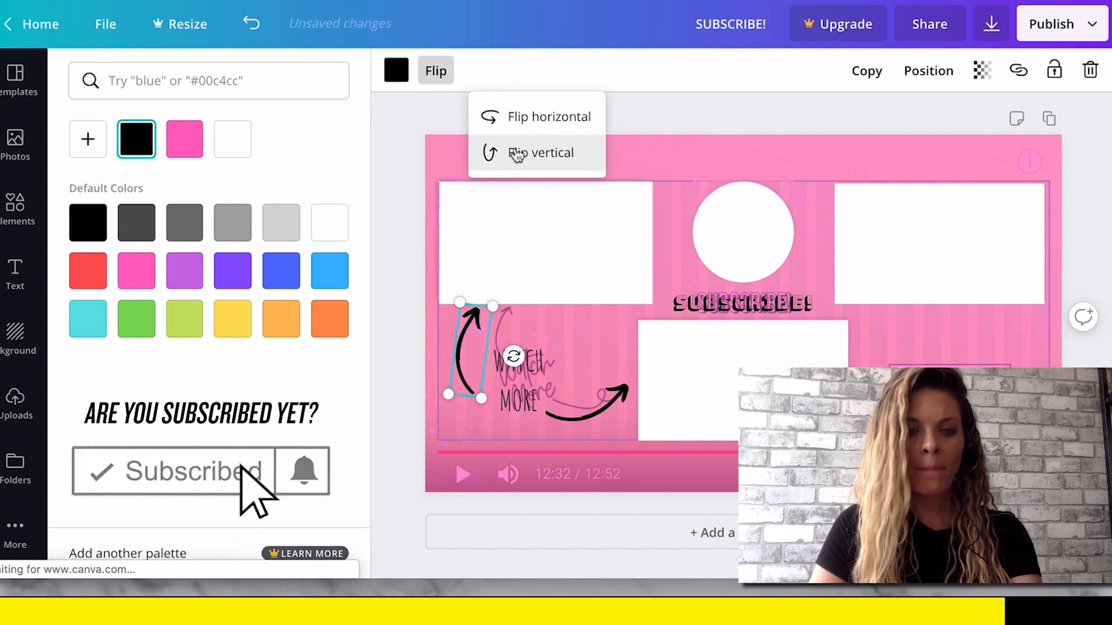
{"action": "left_click", "coordinate": [532, 424]}
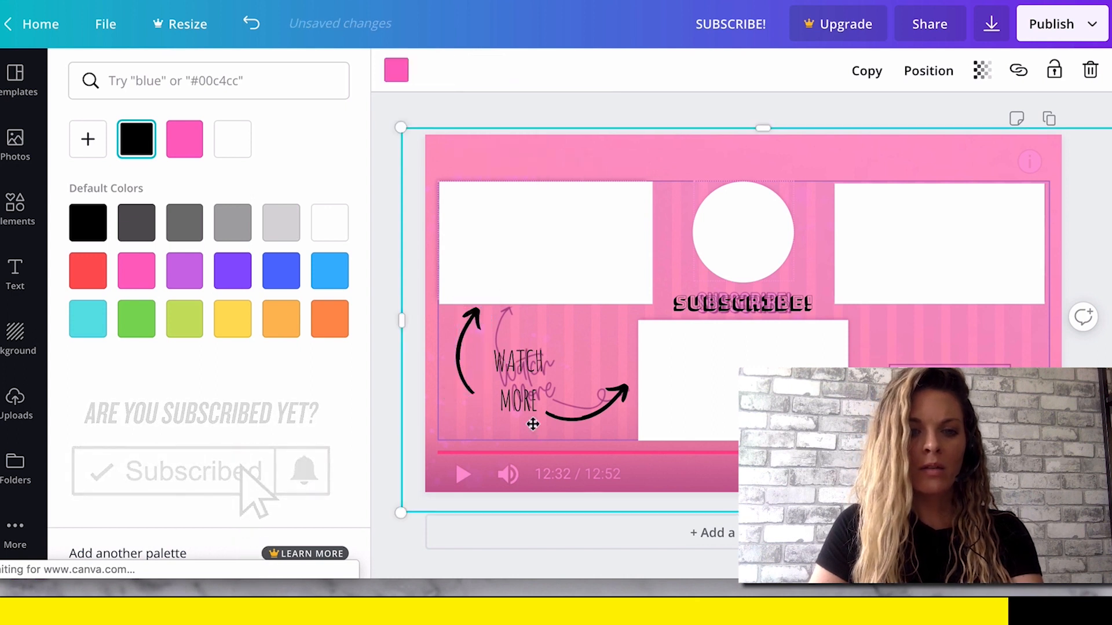
{"action": "left_click", "coordinate": [466, 397]}
{"action": "left_click_drag", "start_coordinate": [513, 357], "coordinate": [539, 362]}
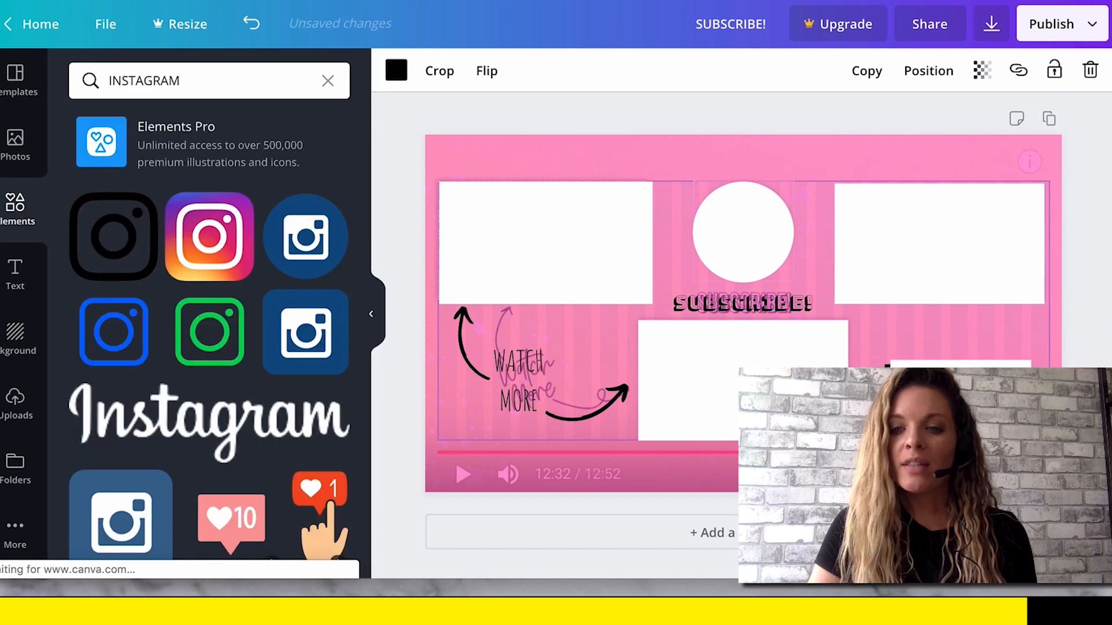
Make the pink overlay fully opaque so that it hides the guide screenshot.
{"action": "left_click", "coordinate": [915, 335]}
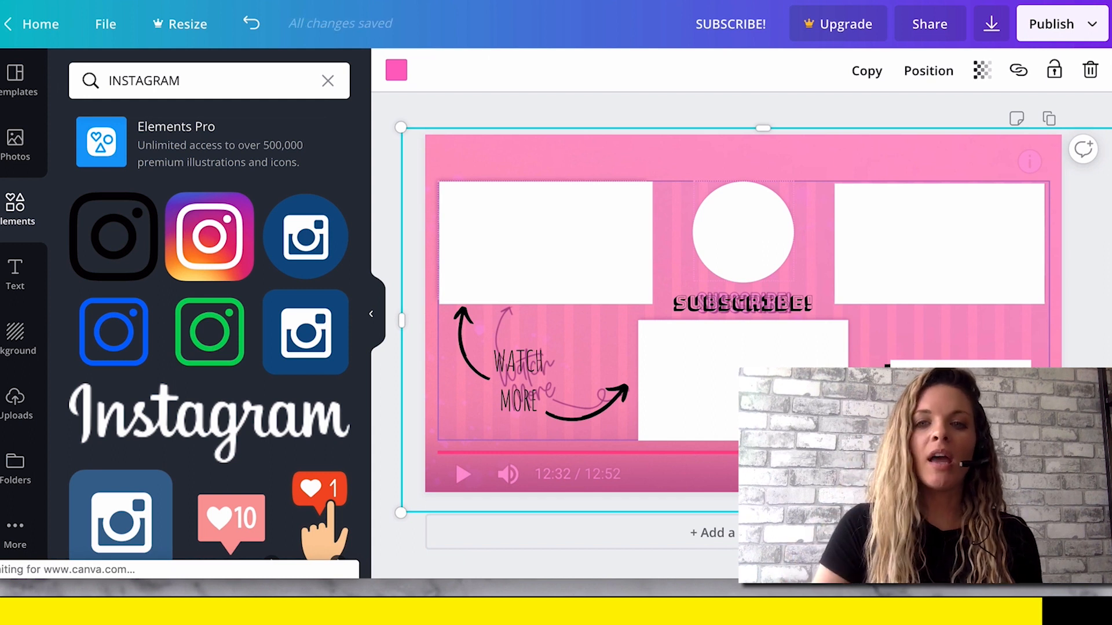
{"action": "left_click", "coordinate": [396, 72]}
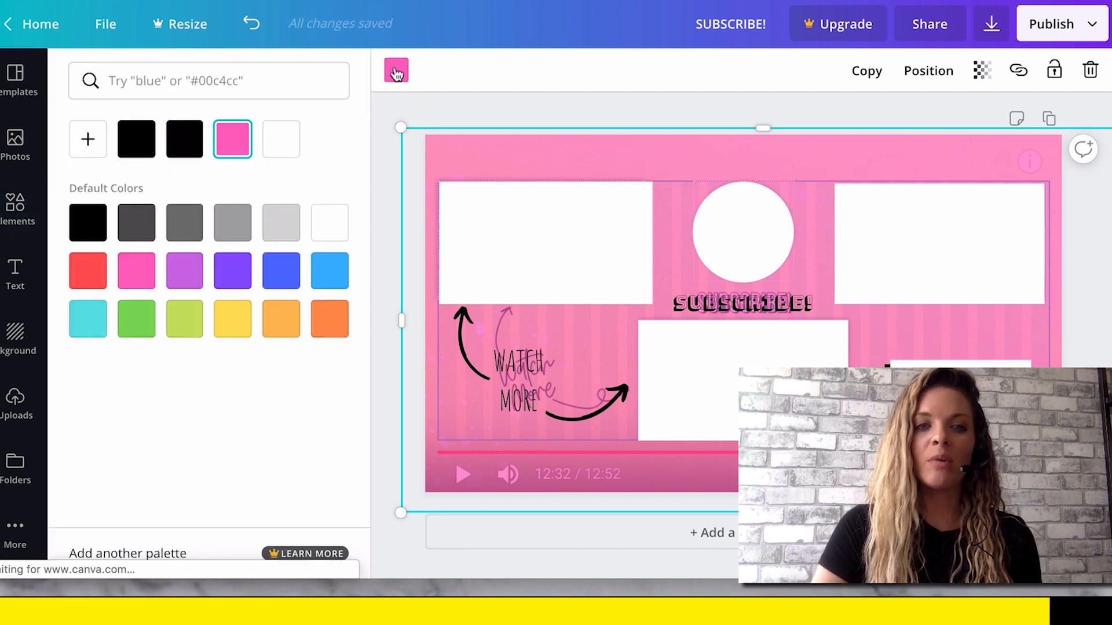
{"action": "left_click", "coordinate": [983, 75]}
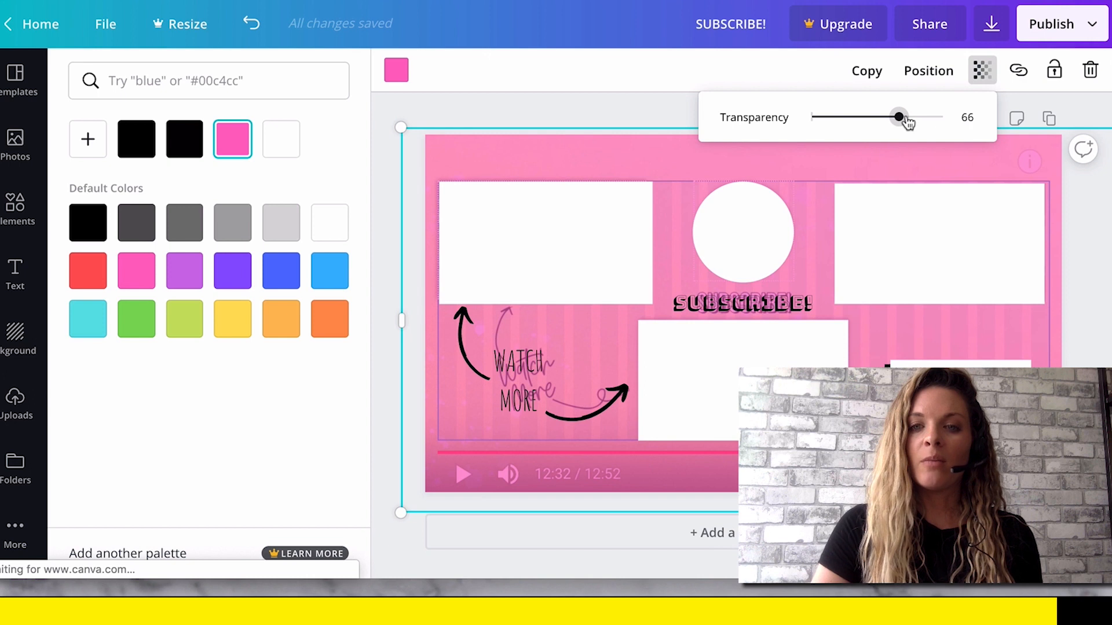
{"action": "left_click_drag", "start_coordinate": [907, 121], "coordinate": [950, 119]}
{"action": "left_click", "coordinate": [1080, 248]}
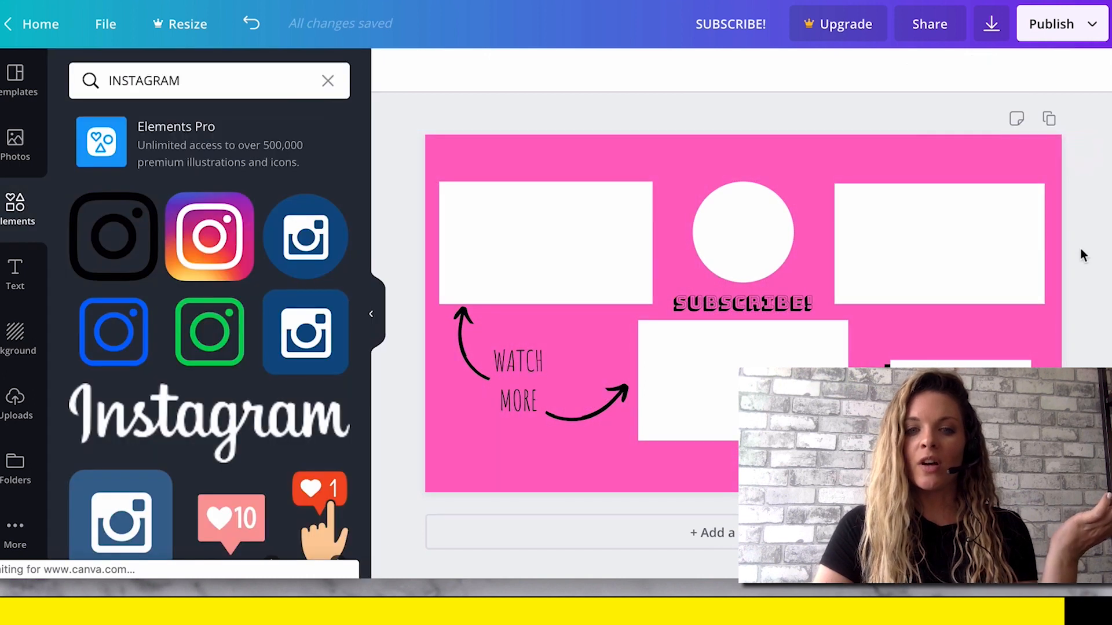
Download the finished design as a PNG and dismiss the Canva Pro offer.
{"action": "left_click", "coordinate": [991, 24]}
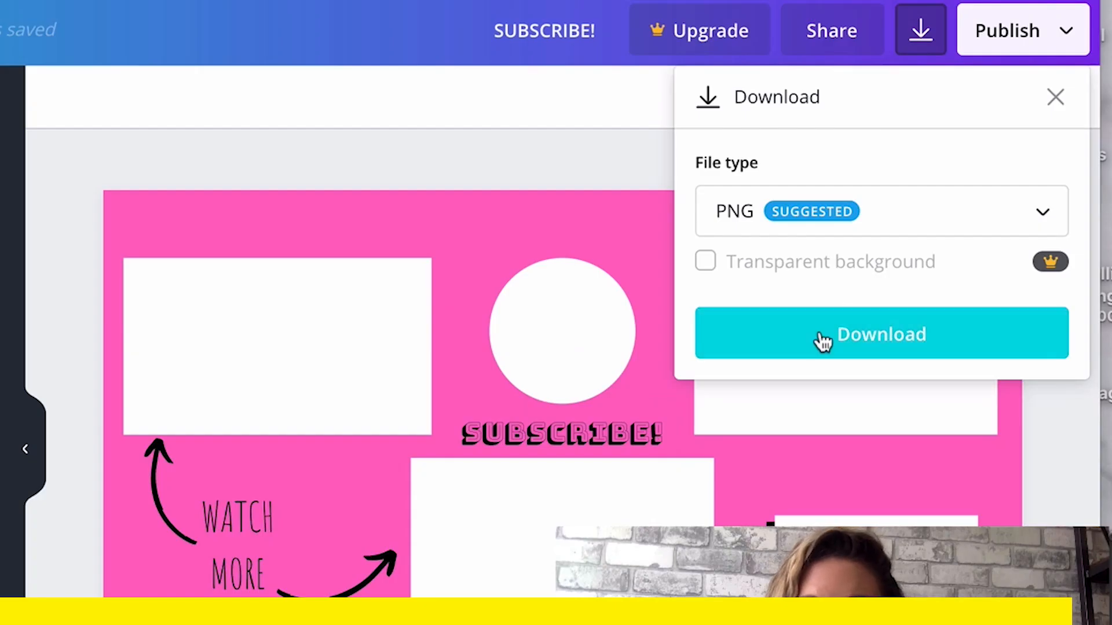
{"action": "left_click", "coordinate": [820, 333]}
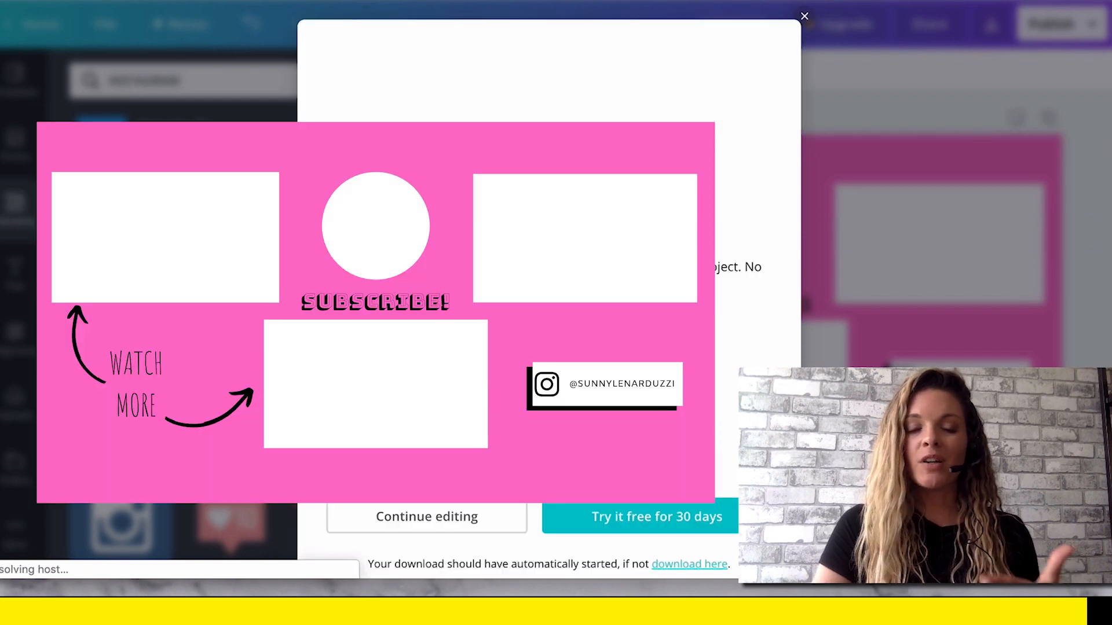
{"action": "left_click", "coordinate": [804, 16]}
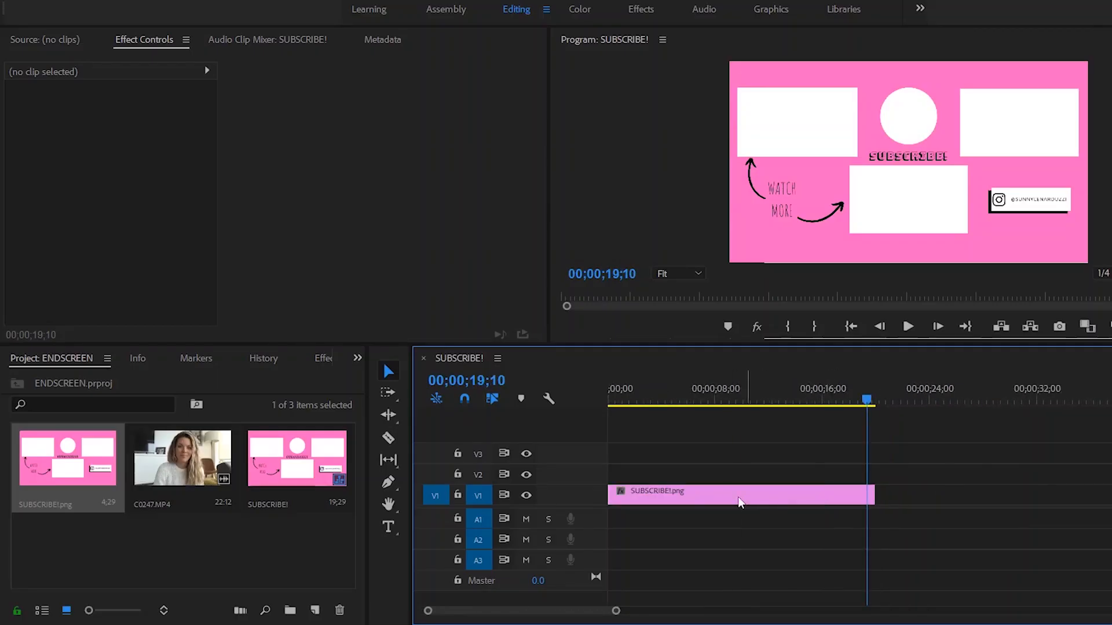
Switch to Premiere Pro and set the playhead to 00;00;19;28 at the end of the SUBSCRIBE!.png clip.
{"action": "key", "text": "minus"}
{"action": "left_click", "coordinate": [718, 500]}
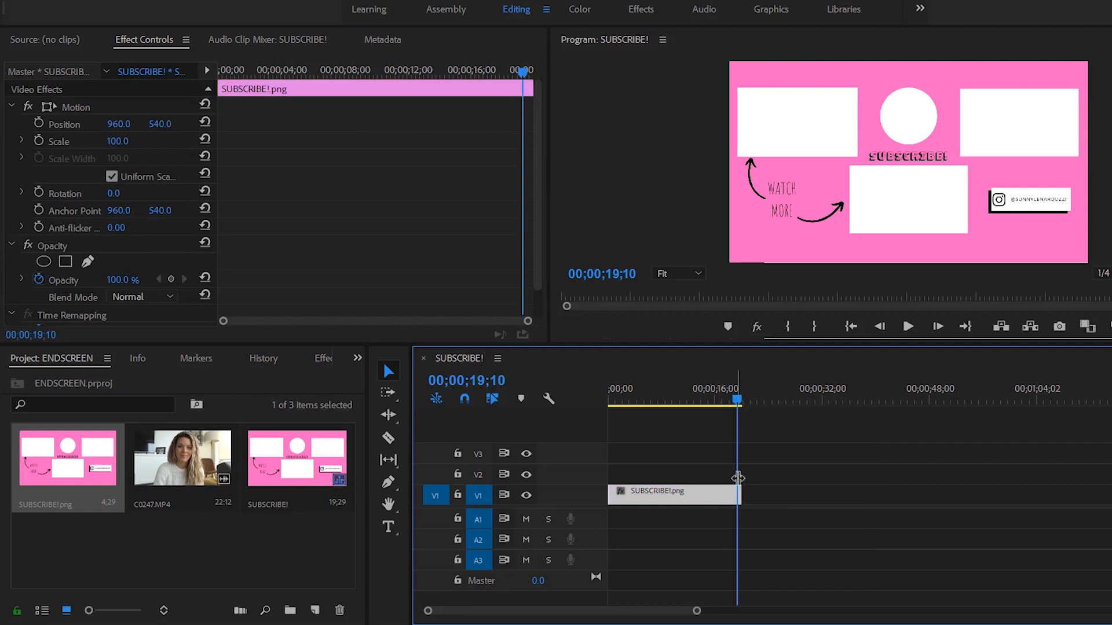
{"action": "key", "text": "equal"}
{"action": "key", "text": "equal"}
{"action": "key", "text": "equal"}
{"action": "left_click", "coordinate": [924, 401]}
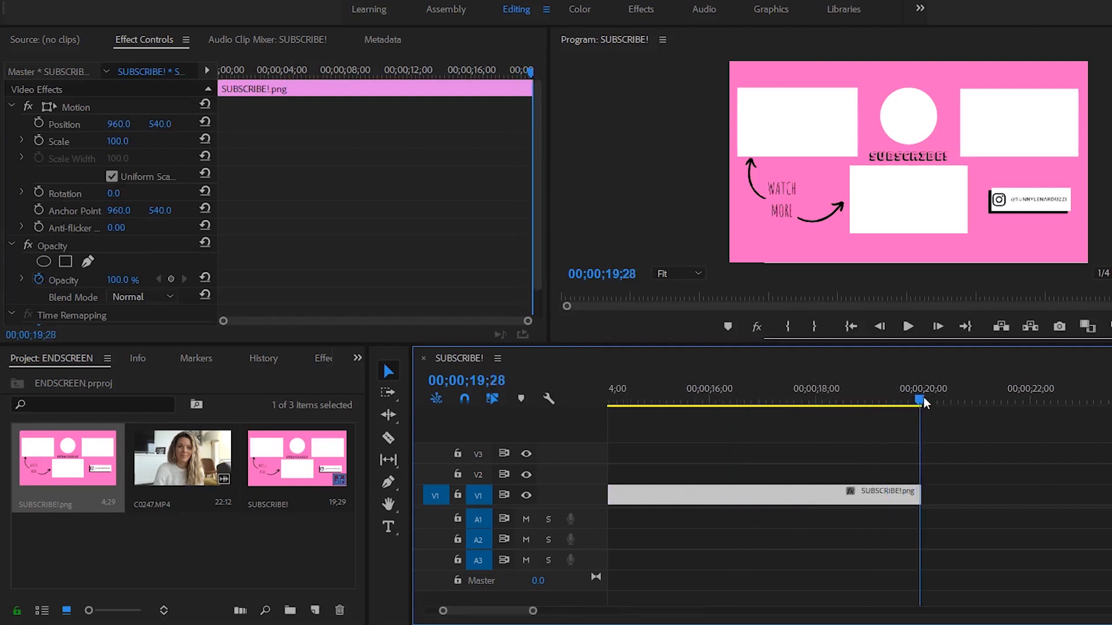
{"action": "key", "text": "minus"}
{"action": "key", "text": "minus"}
{"action": "key", "text": "minus"}
{"action": "key", "text": "minus"}
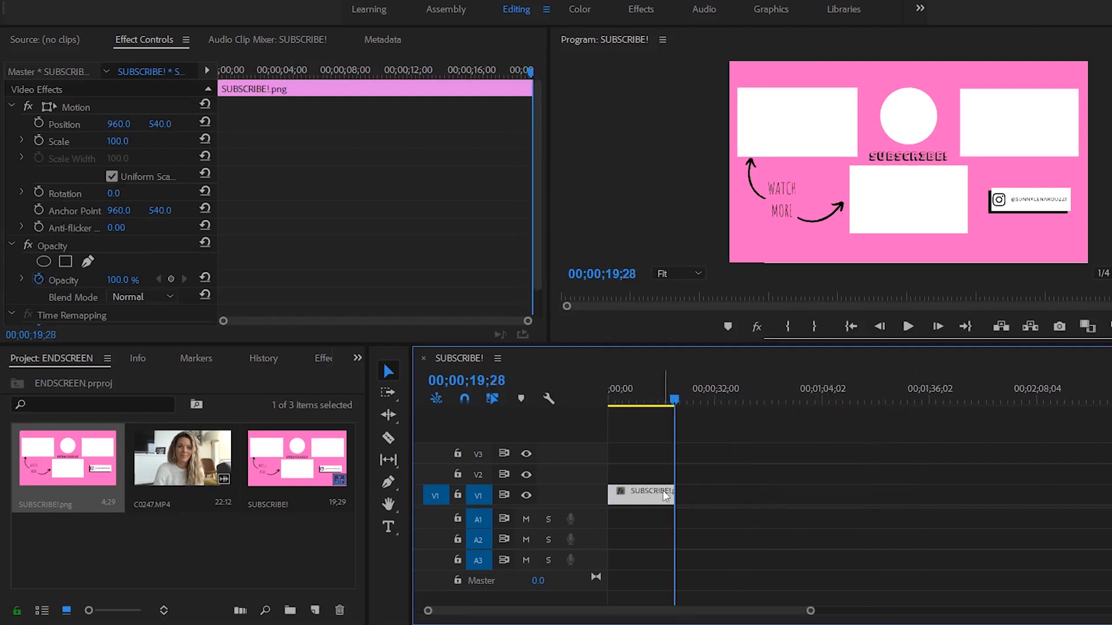
Place the SUBSCRIBE!.png image at the start of track V1 and extend it to the playhead at 00;00;19;28.
{"action": "key", "text": "Delete"}
{"action": "left_click_drag", "start_coordinate": [624, 497], "coordinate": [431, 495]}
{"action": "left_click_drag", "start_coordinate": [90, 462], "coordinate": [674, 495]}
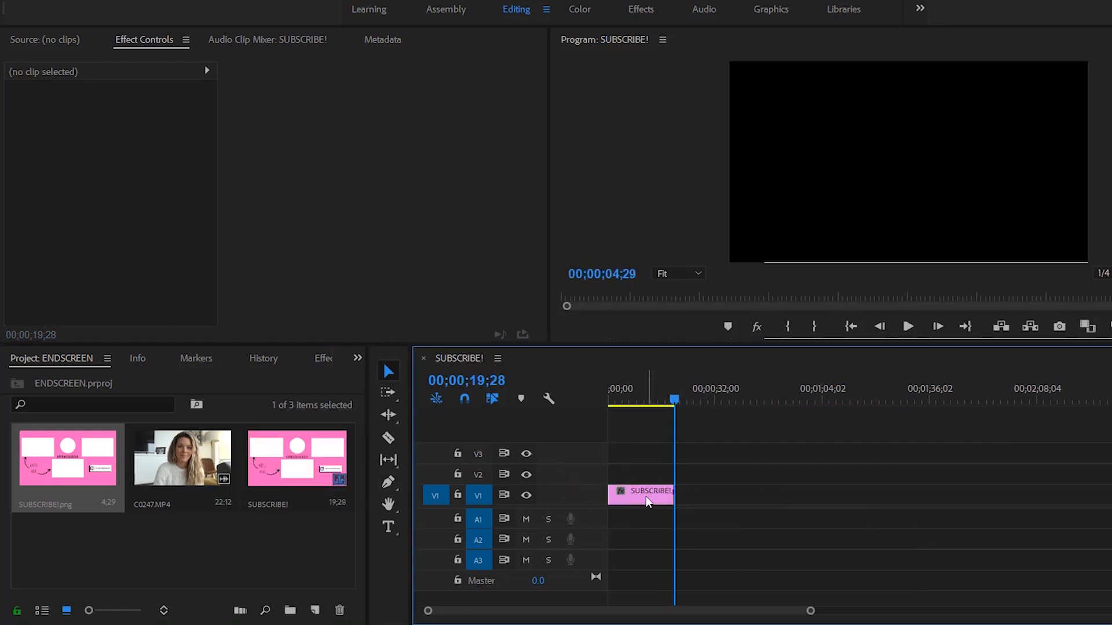
{"action": "left_click", "coordinate": [643, 497]}
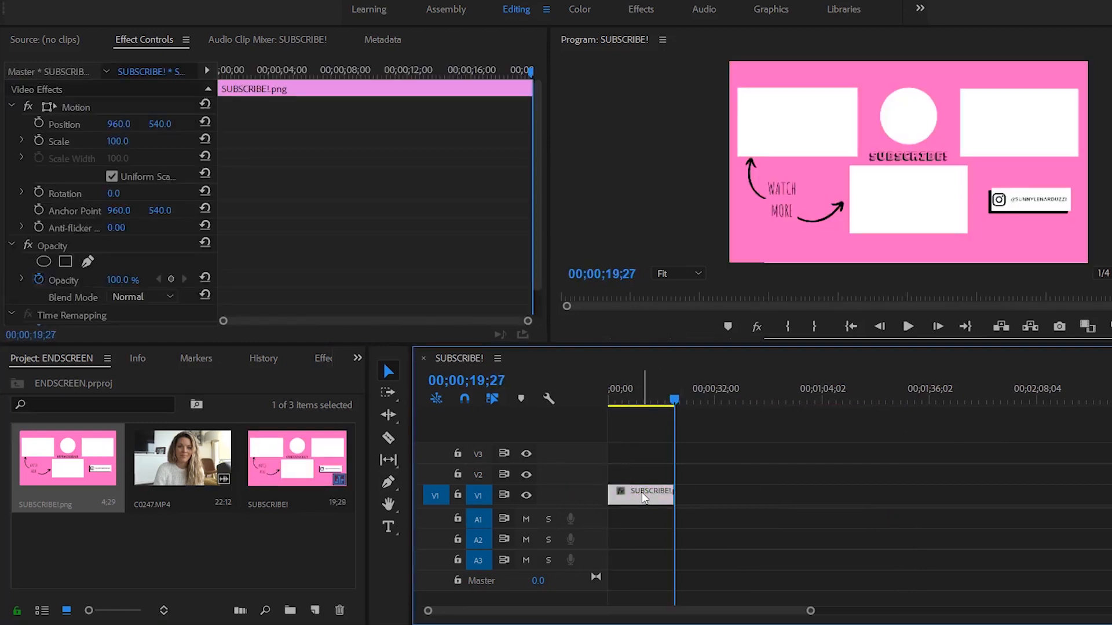
Place C0247.MP4 on track V2 above the end screen image, cut it about 11 seconds in, and delete the remainder.
{"action": "left_click_drag", "start_coordinate": [182, 458], "coordinate": [625, 471]}
{"action": "left_click", "coordinate": [657, 475]}
{"action": "key", "text": "c"}
{"action": "left_click", "coordinate": [643, 475]}
{"action": "key", "text": "v"}
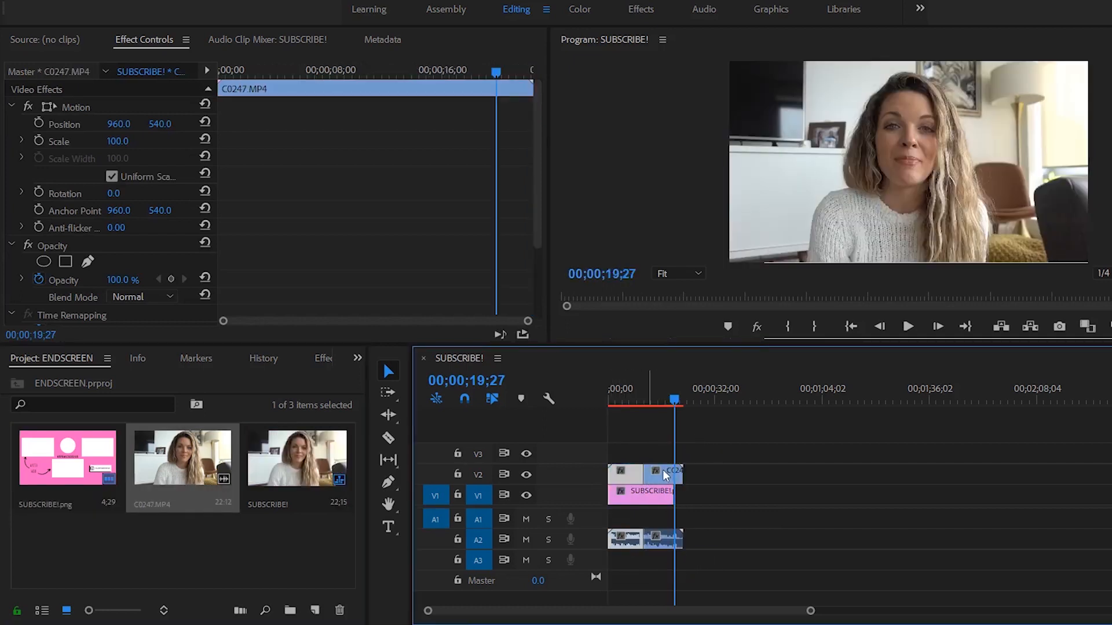
{"action": "left_click", "coordinate": [663, 475]}
{"action": "key", "text": "Delete"}
Scale the C0247.MP4 clip down to 32% and move it over the upper-right white rectangle of the end screen.
{"action": "left_click", "coordinate": [632, 399]}
{"action": "key", "text": "equal"}
{"action": "key", "text": "equal"}
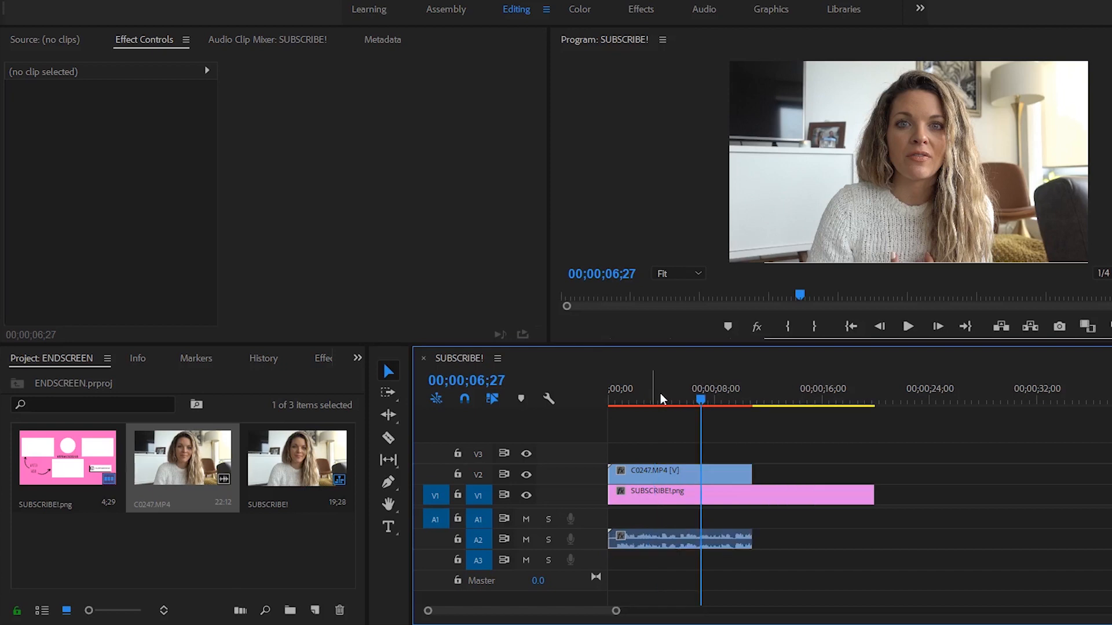
{"action": "left_click", "coordinate": [609, 400]}
{"action": "double_click", "coordinate": [839, 185]}
{"action": "left_click_drag", "start_coordinate": [730, 262], "coordinate": [823, 193]}
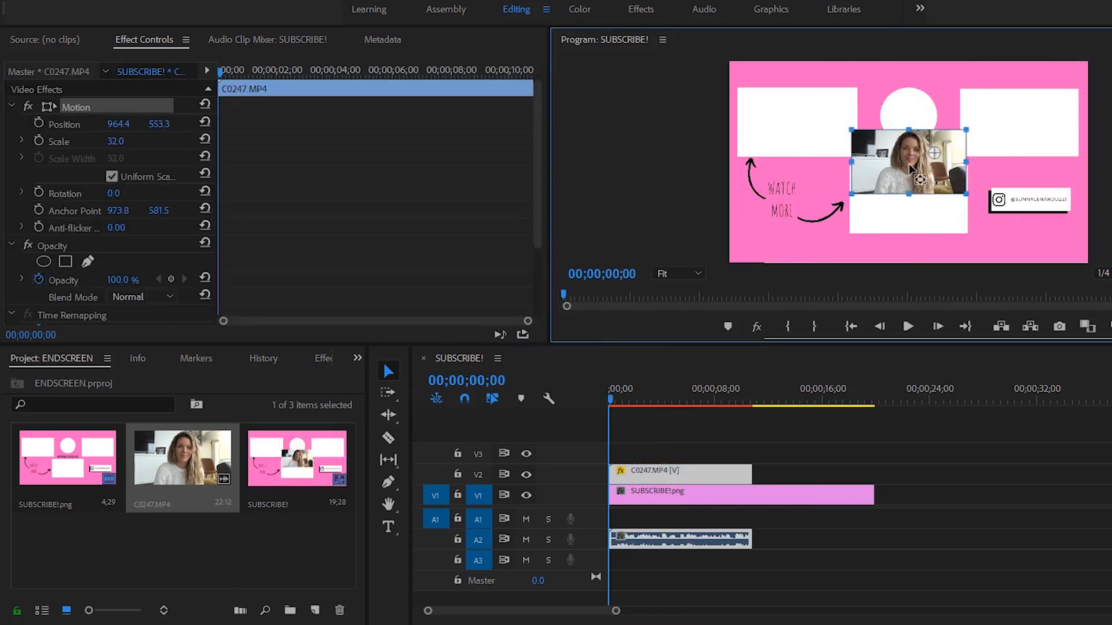
{"action": "left_click_drag", "start_coordinate": [911, 152], "coordinate": [1017, 111]}
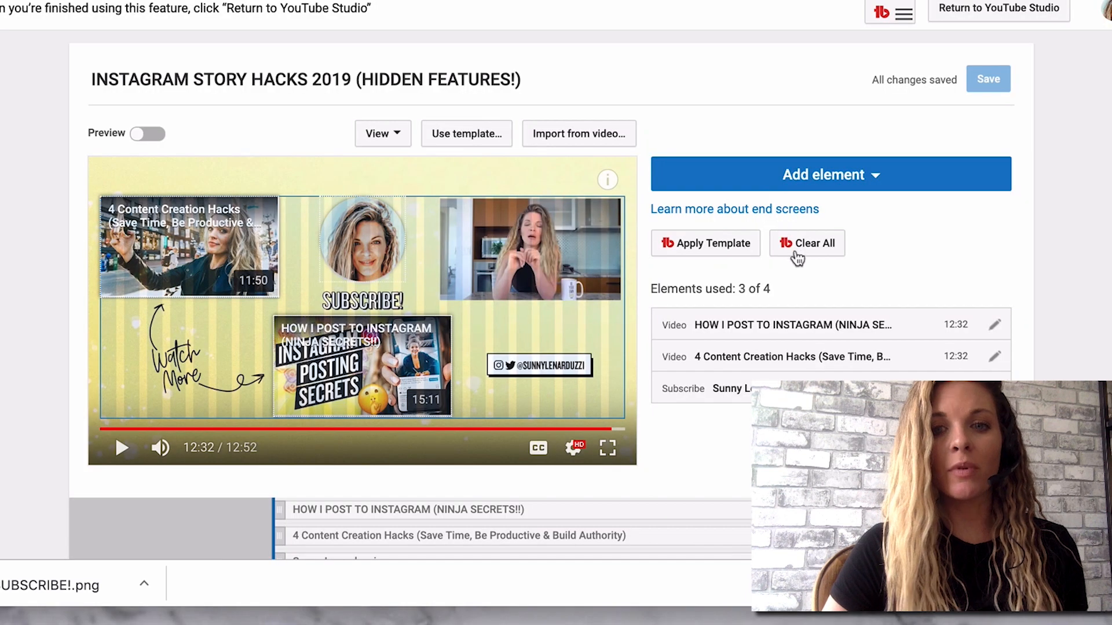
Examine the Instagram Story Hacks video's details page in YouTube Studio, including its cards, end screen and tag sections.
{"action": "key", "text": "ctrl+shift+Tab"}
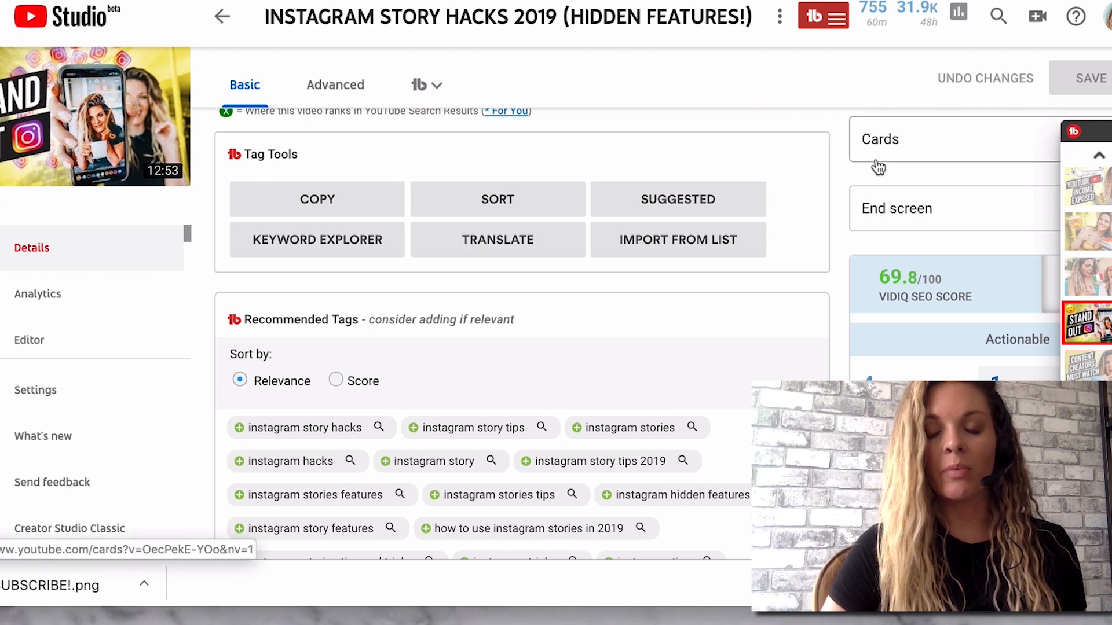
{"action": "scroll", "coordinate": [878, 167], "scroll_direction": "down", "scroll_amount": 4}
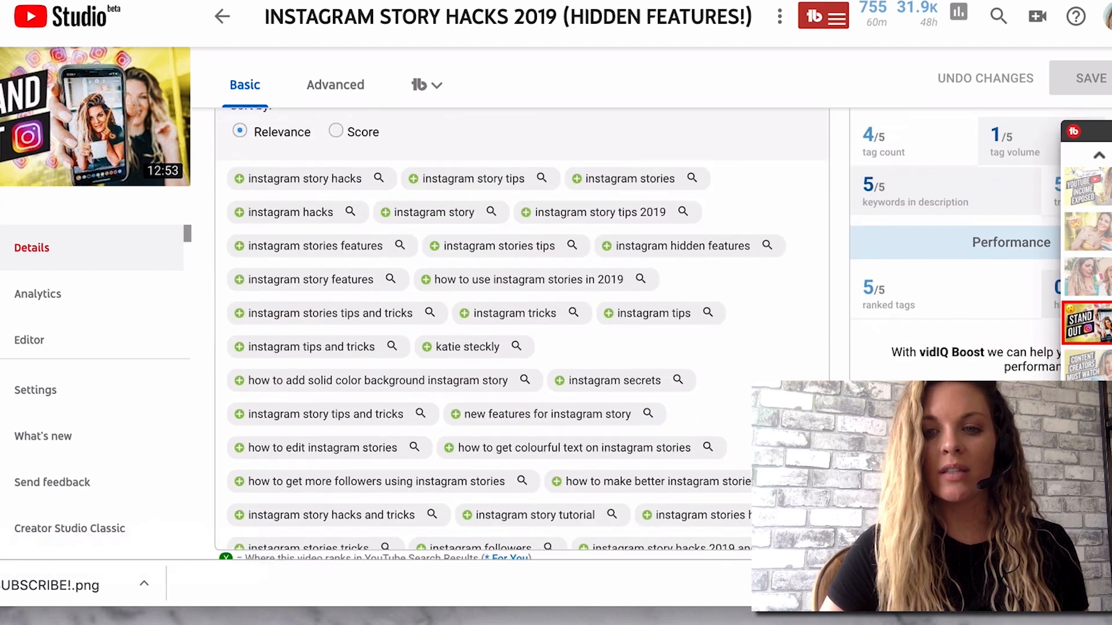
{"action": "scroll", "coordinate": [521, 336], "scroll_direction": "down", "scroll_amount": 8}
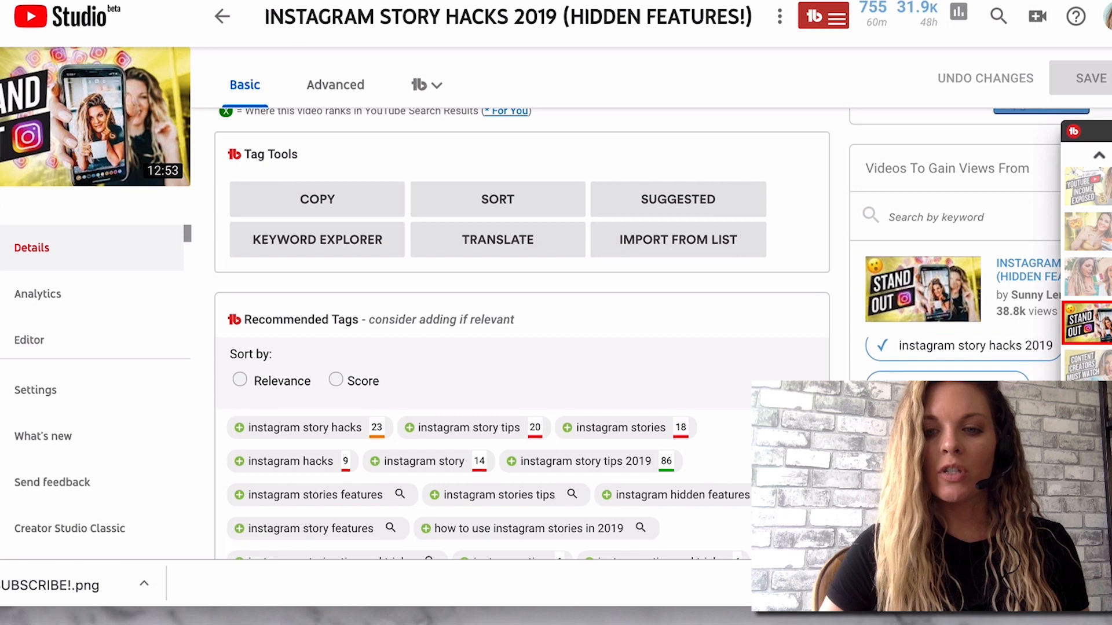
{"action": "scroll", "coordinate": [831, 356], "scroll_direction": "down", "scroll_amount": 7}
{"action": "scroll", "coordinate": [840, 376], "scroll_direction": "down", "scroll_amount": 5}
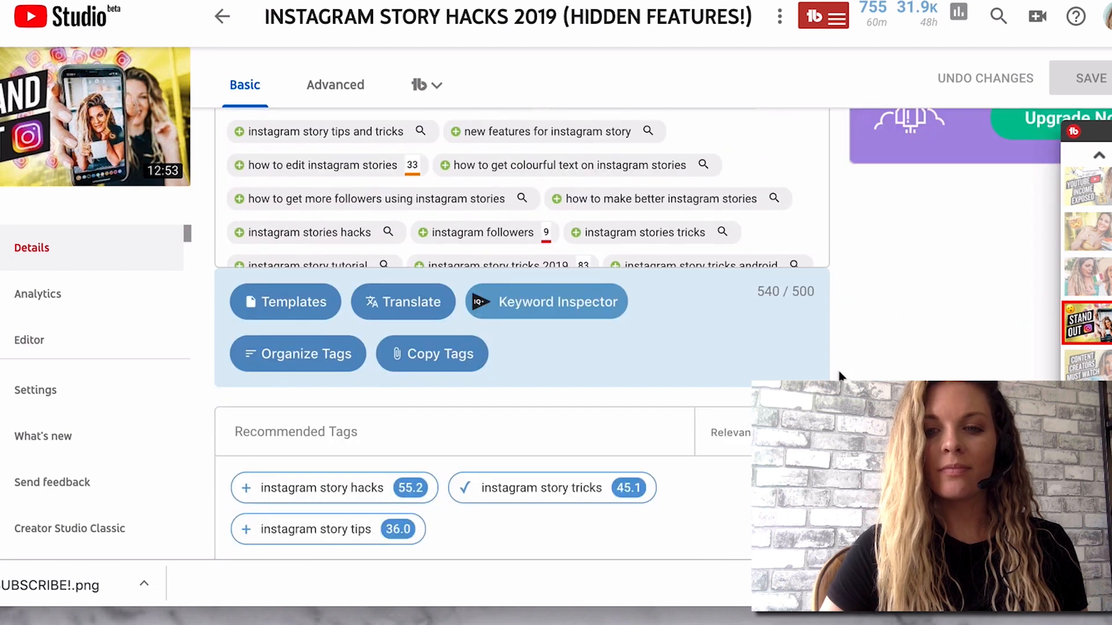
{"action": "scroll", "coordinate": [840, 376], "scroll_direction": "up", "scroll_amount": 10}
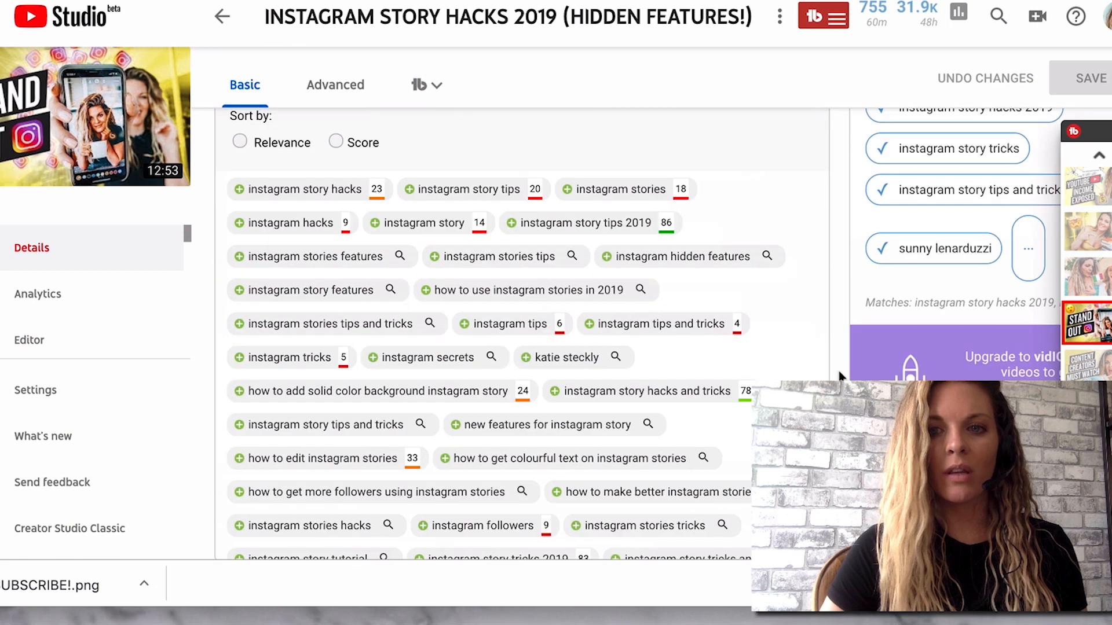
{"action": "scroll", "coordinate": [841, 376], "scroll_direction": "up", "scroll_amount": 2}
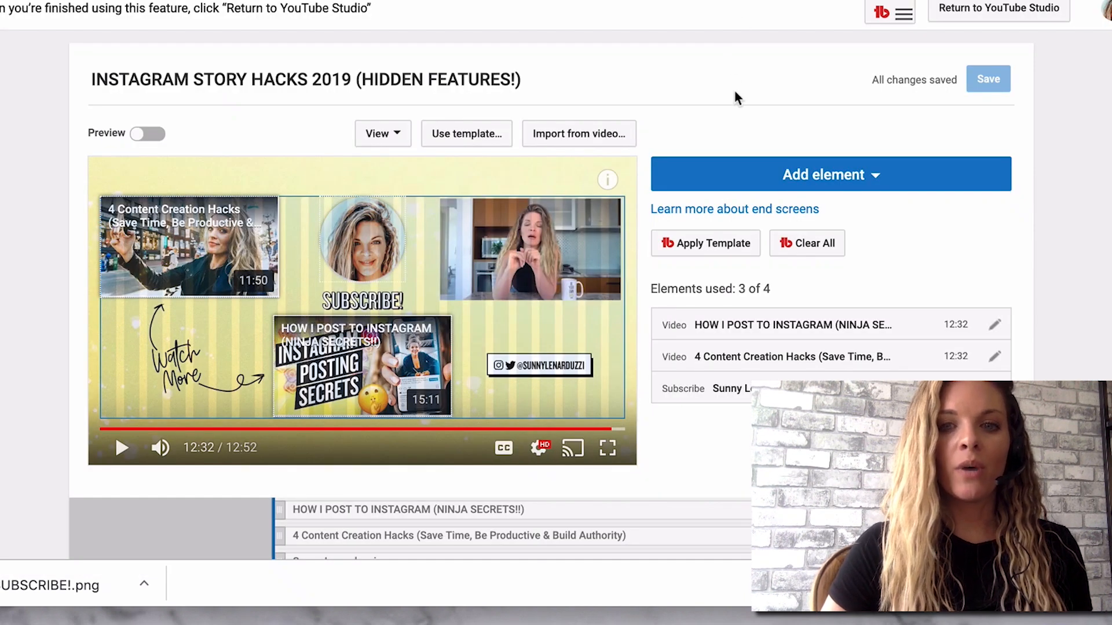
In the cleared end screen editor, add a video element using the upload "BEST CONTENT CREATION STRATEGY OF 2019".
{"action": "scroll", "coordinate": [736, 99], "scroll_direction": "down", "scroll_amount": 1}
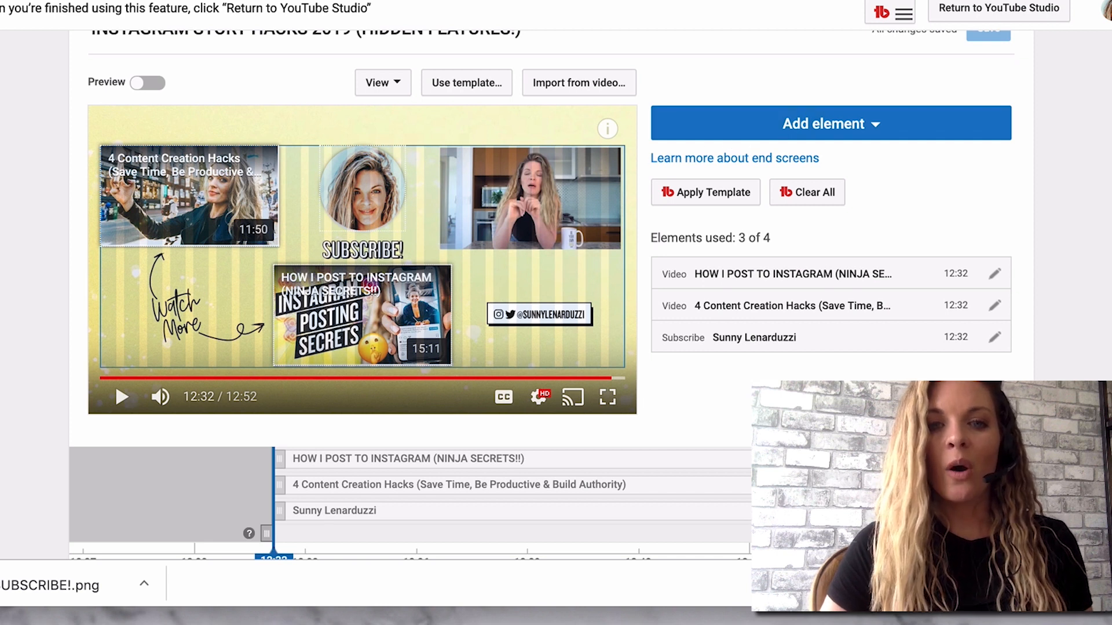
{"action": "key", "text": "ctrl+Tab"}
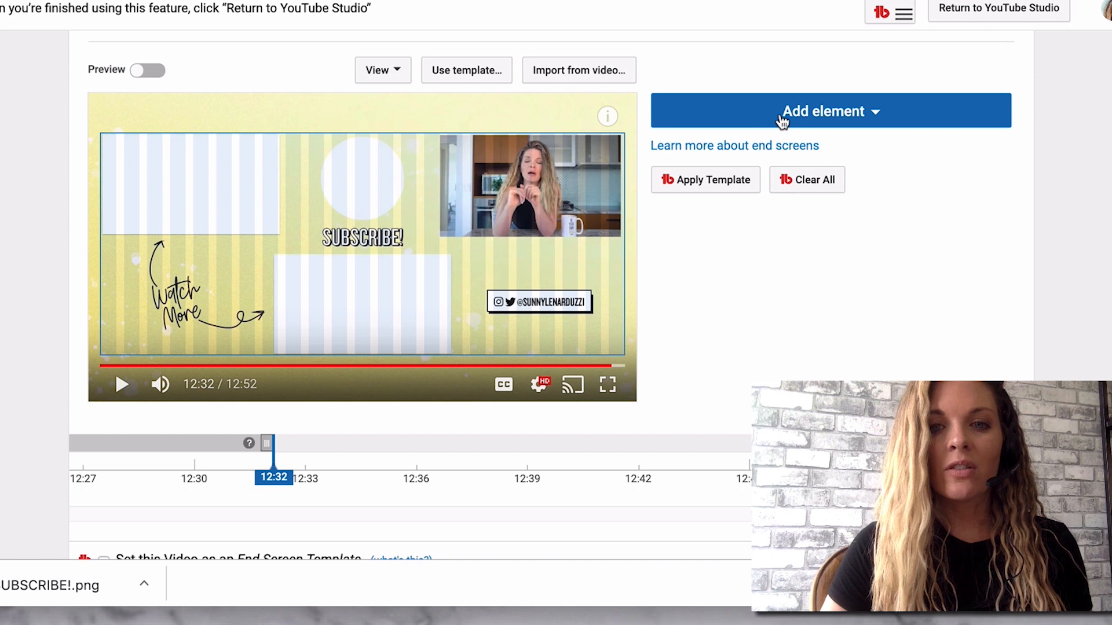
{"action": "left_click", "coordinate": [782, 119]}
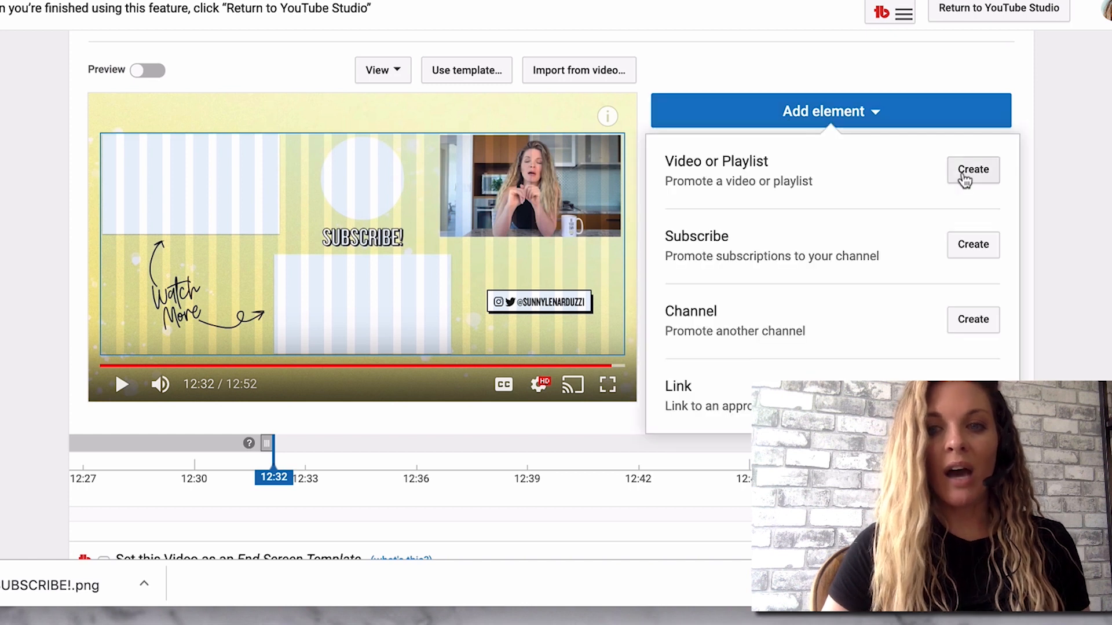
{"action": "left_click", "coordinate": [964, 176]}
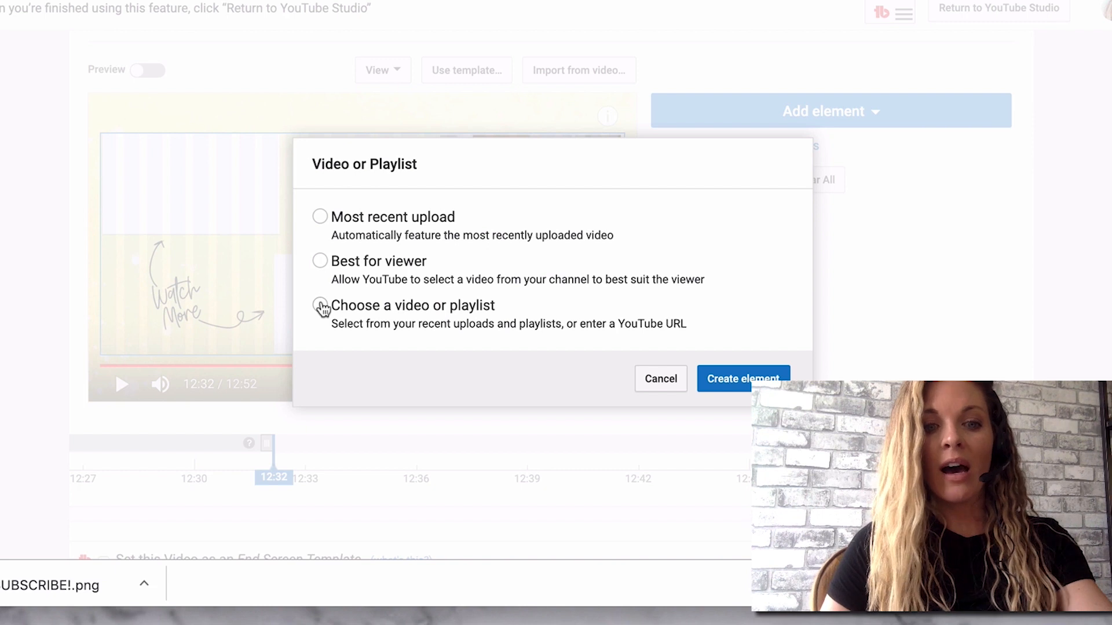
{"action": "left_click", "coordinate": [320, 307]}
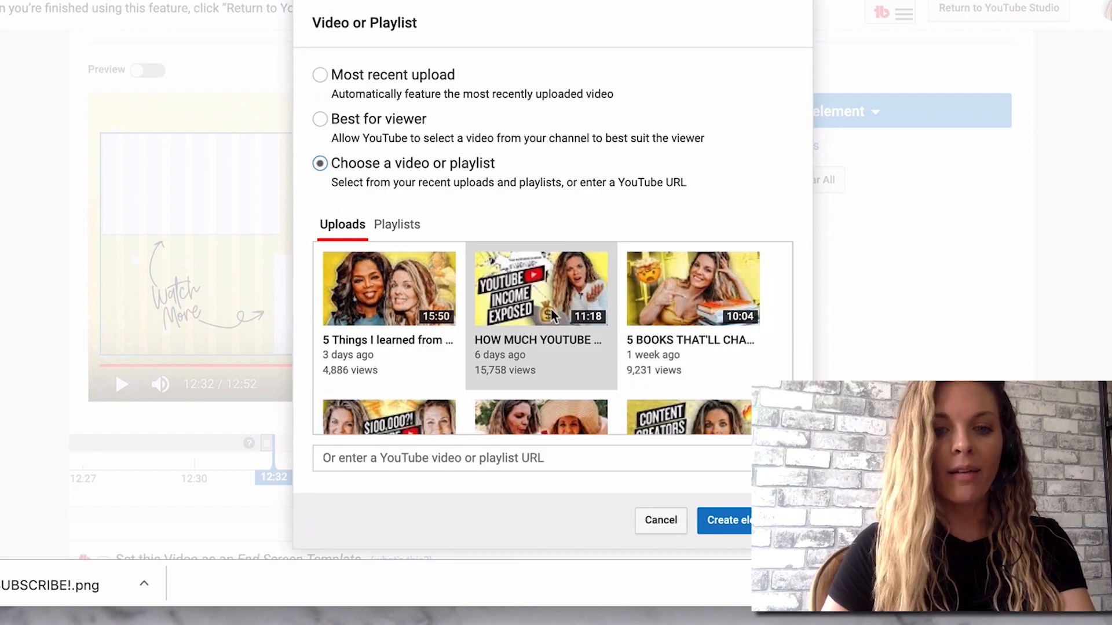
{"action": "scroll", "coordinate": [553, 316], "scroll_direction": "down", "scroll_amount": 3}
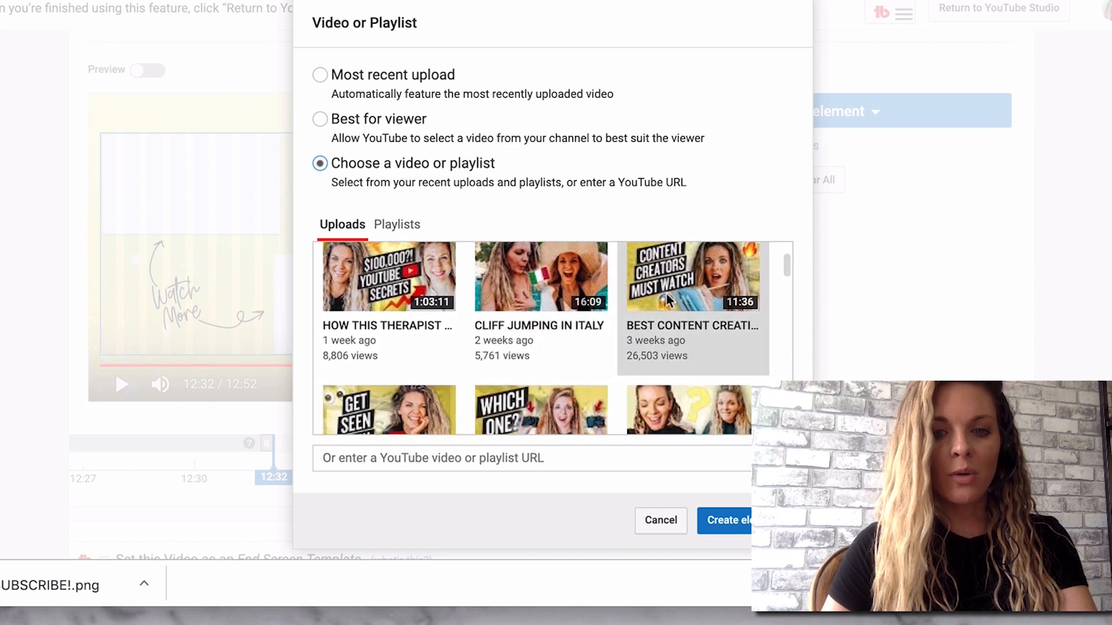
{"action": "scroll", "coordinate": [683, 295], "scroll_direction": "down", "scroll_amount": 1}
{"action": "scroll", "coordinate": [685, 309], "scroll_direction": "up", "scroll_amount": 1}
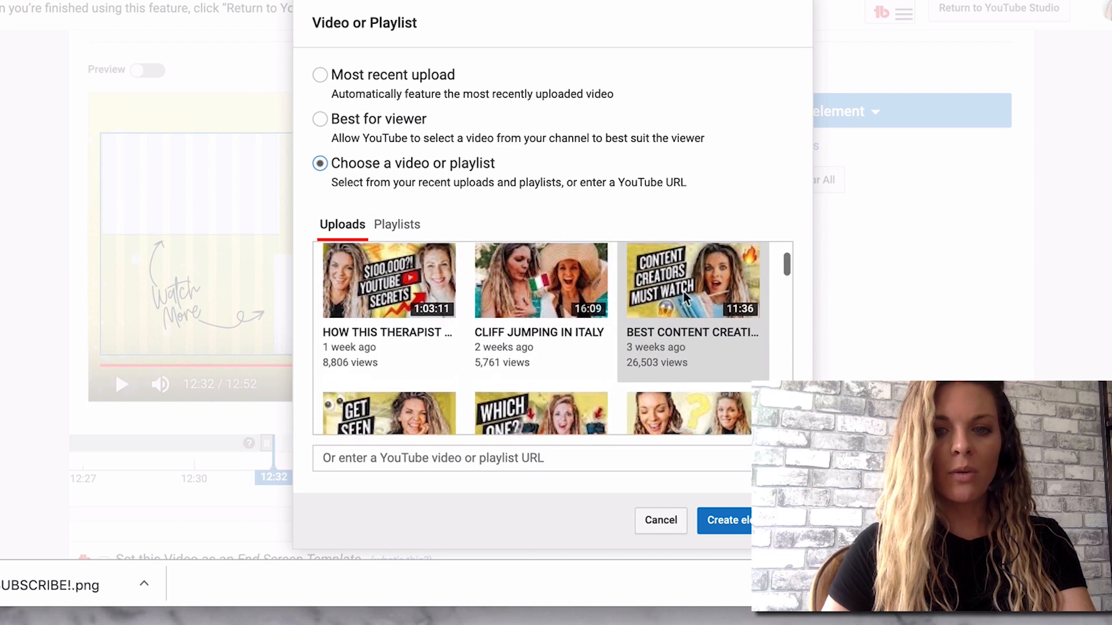
{"action": "left_click", "coordinate": [746, 522]}
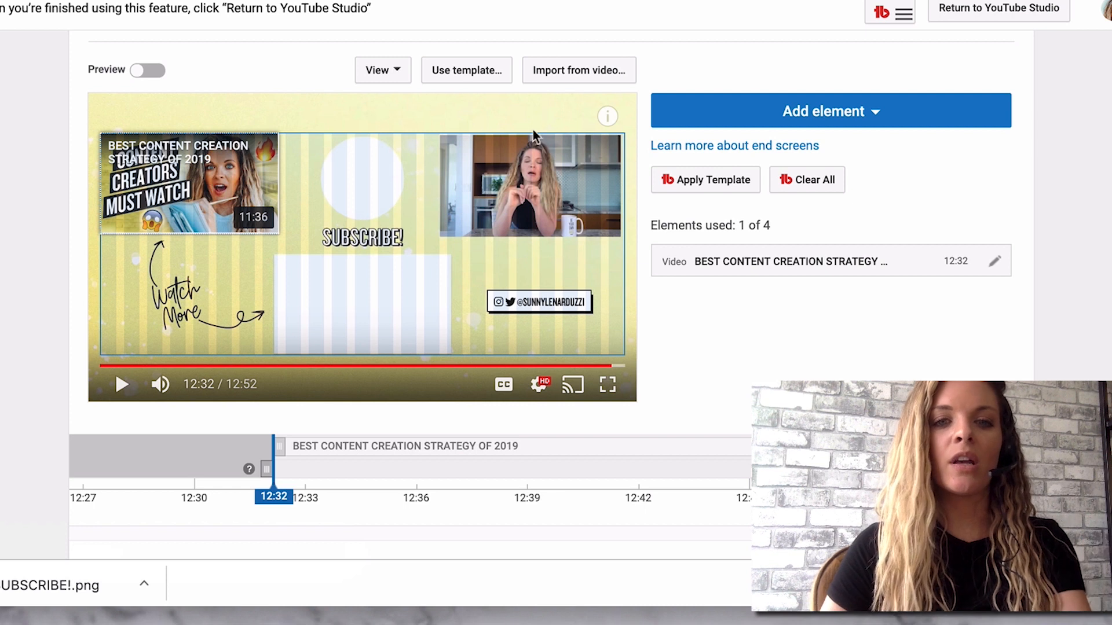
Add a Subscribe element and position it over the circle above the SUBSCRIBE! text.
{"action": "left_click", "coordinate": [762, 115]}
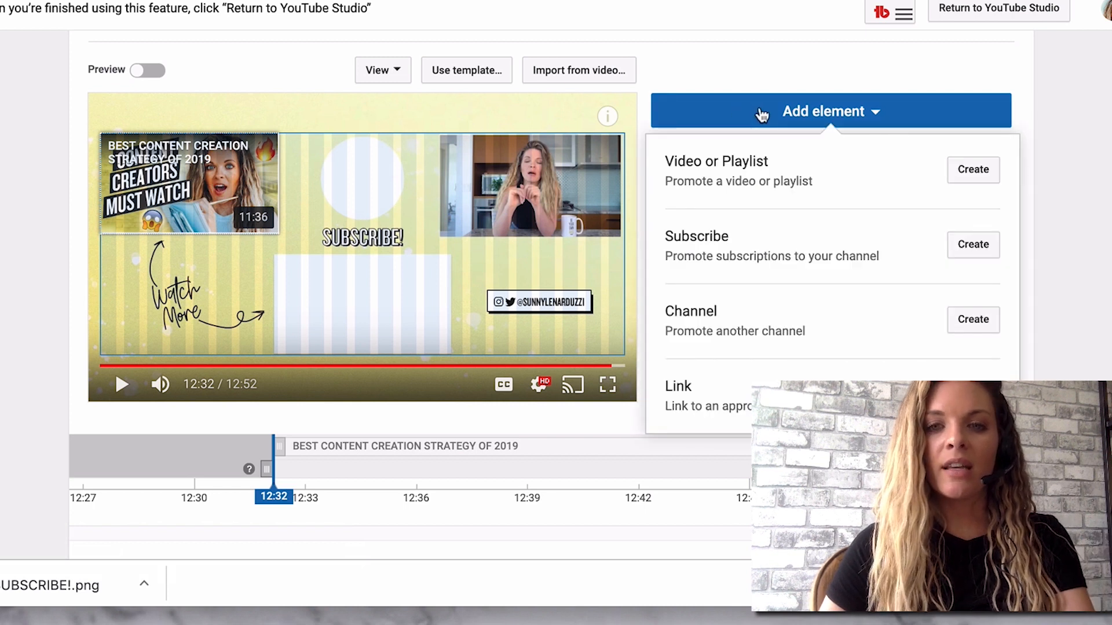
{"action": "left_click", "coordinate": [973, 244]}
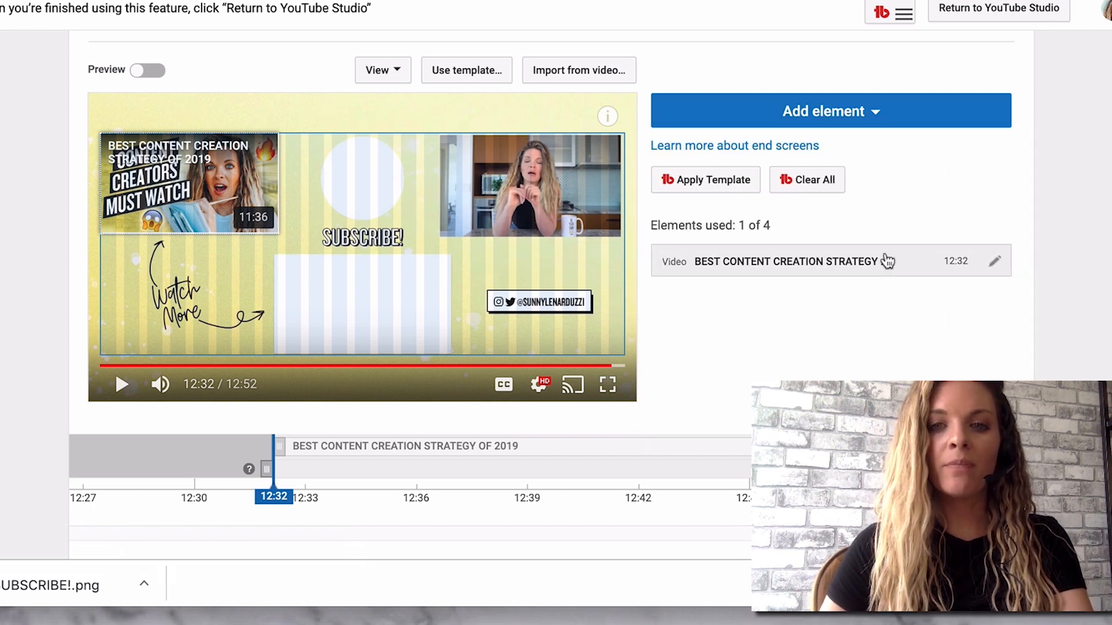
{"action": "left_click_drag", "start_coordinate": [152, 169], "coordinate": [371, 172]}
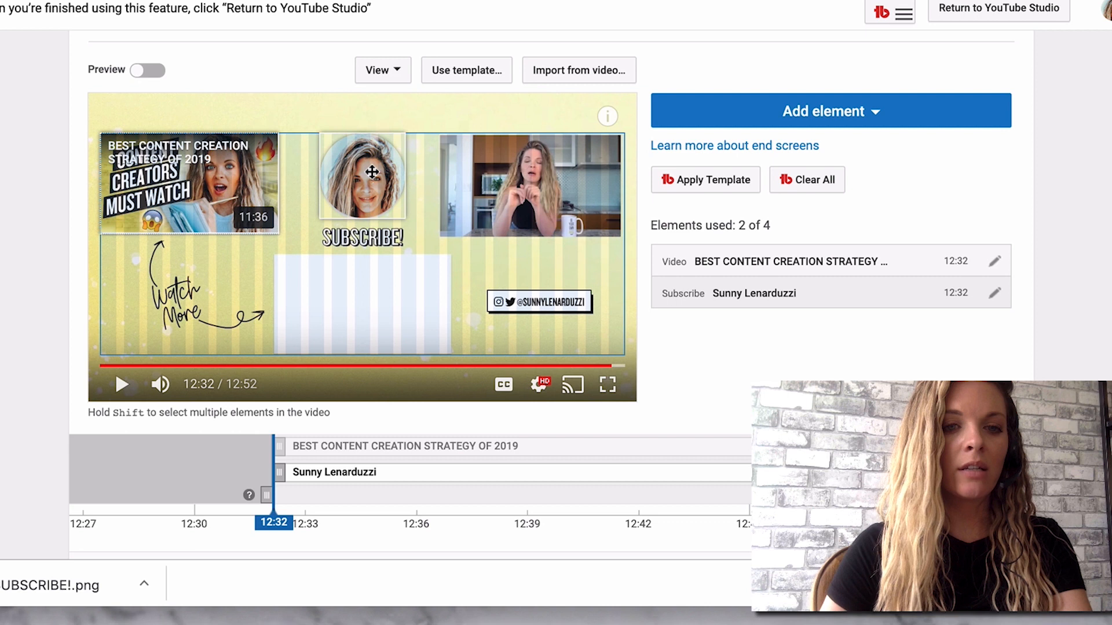
Add the upload "HOW I POST TO INSTAGRAM (NINJA SECRETS!!)" as a video element and place it over the lower-centre placeholder.
{"action": "left_click", "coordinate": [823, 112]}
{"action": "left_click", "coordinate": [970, 174]}
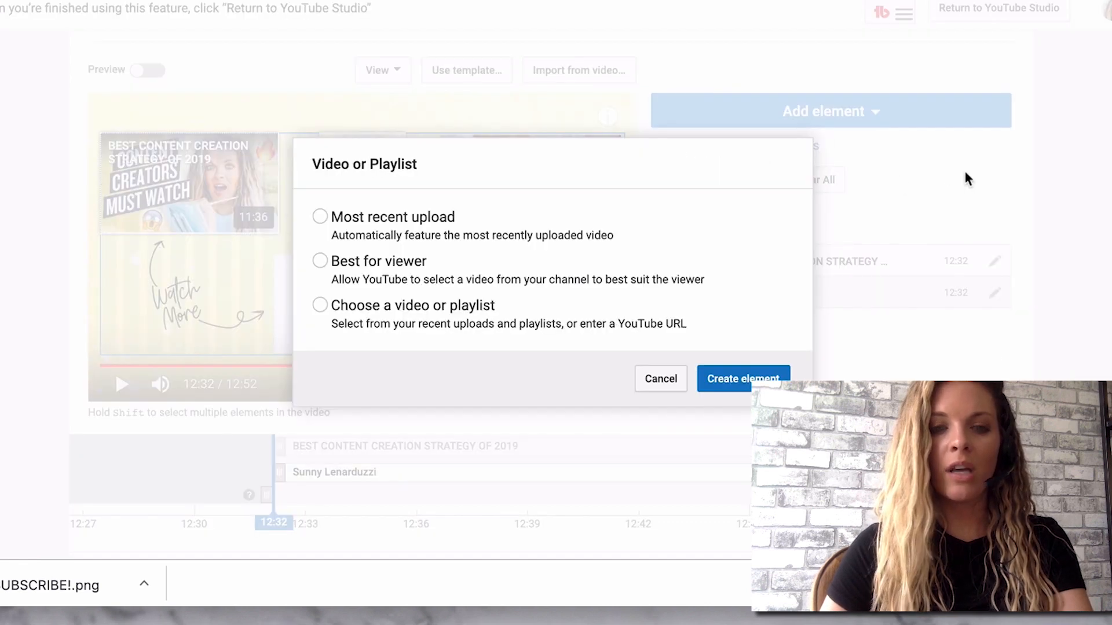
{"action": "left_click", "coordinate": [322, 311]}
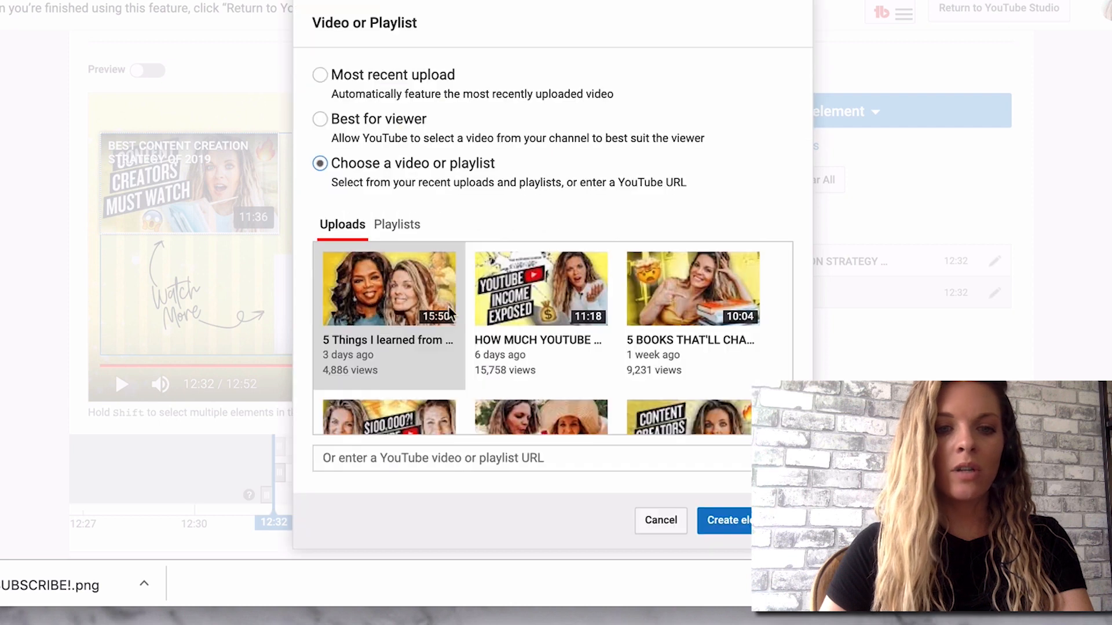
{"action": "scroll", "coordinate": [707, 283], "scroll_direction": "down", "scroll_amount": 7}
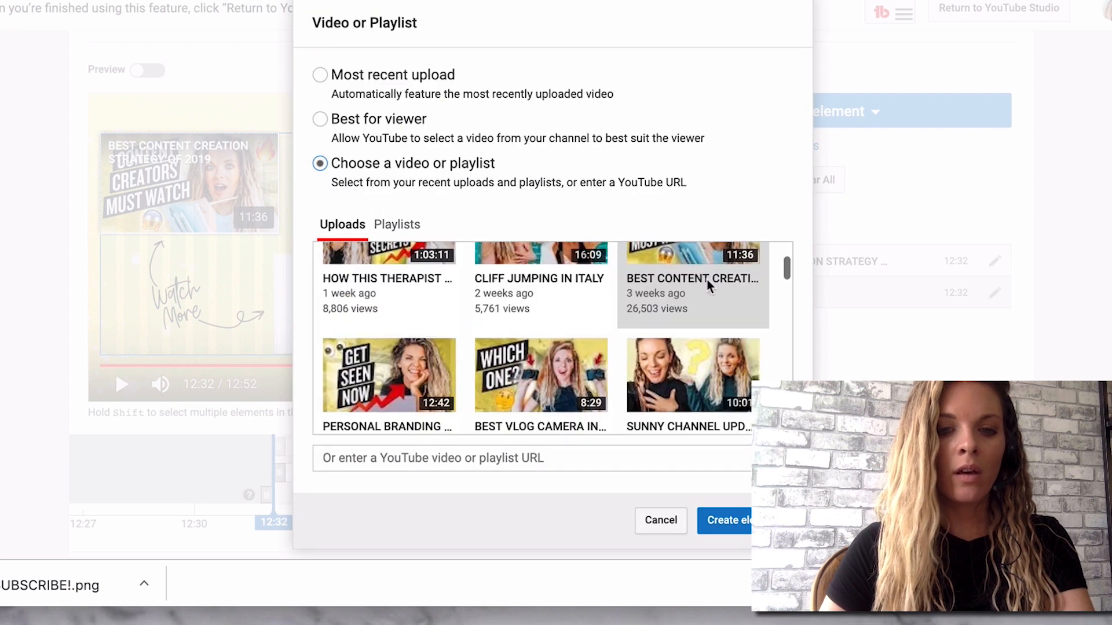
{"action": "left_click", "coordinate": [389, 278]}
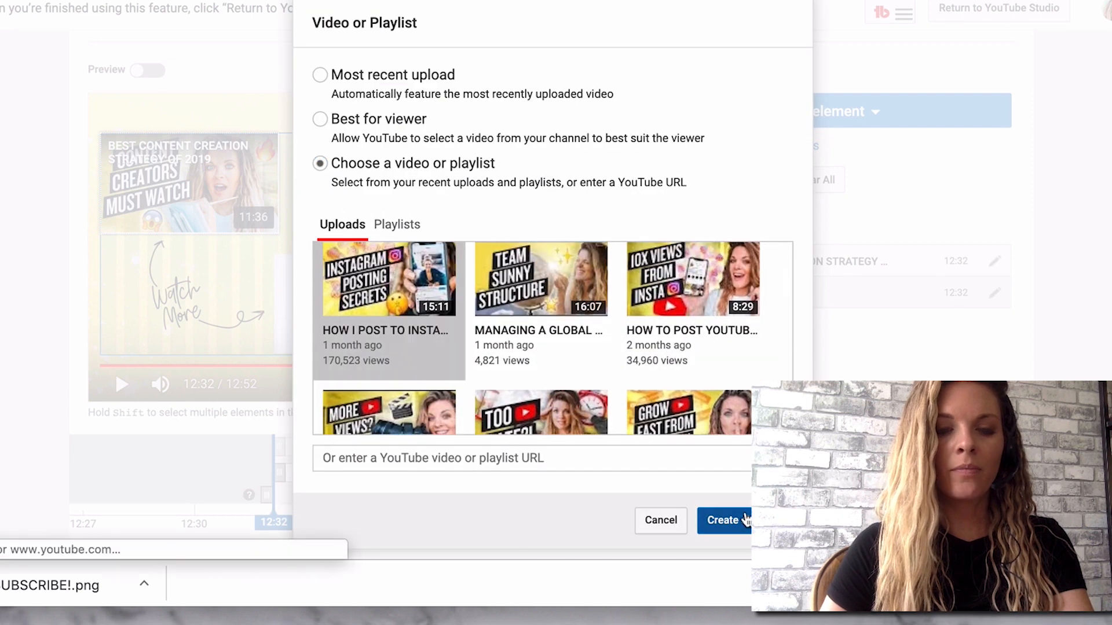
{"action": "left_click", "coordinate": [723, 520]}
{"action": "left_click_drag", "start_coordinate": [215, 176], "coordinate": [390, 305]}
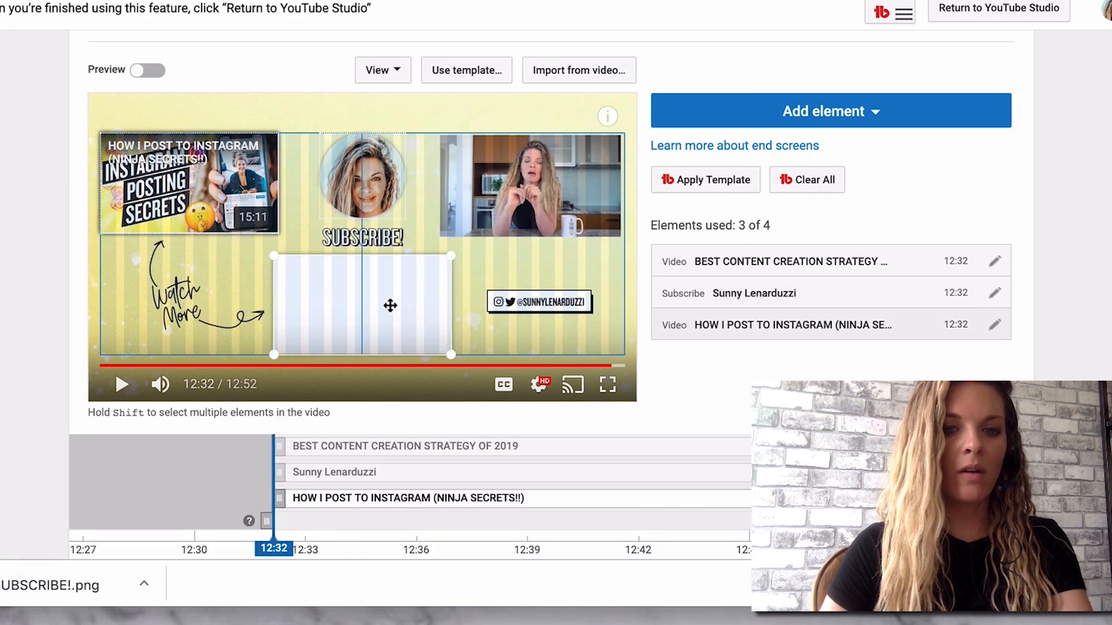
{"action": "left_click", "coordinate": [519, 272]}
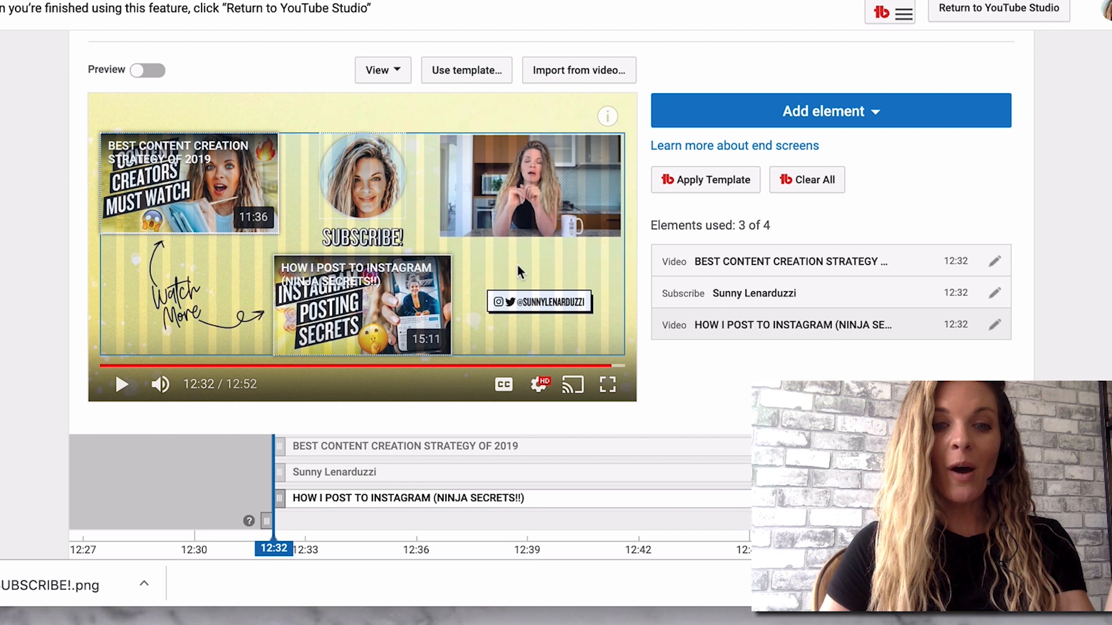
Check the elements' timing on the end screen timeline and the end screen template option beneath it.
{"action": "mouse_move", "coordinate": [280, 446]}
{"action": "left_mouse_down"}
{"action": "mouse_move", "coordinate": [405, 445]}
{"action": "mouse_move", "coordinate": [280, 446]}
{"action": "left_mouse_up"}
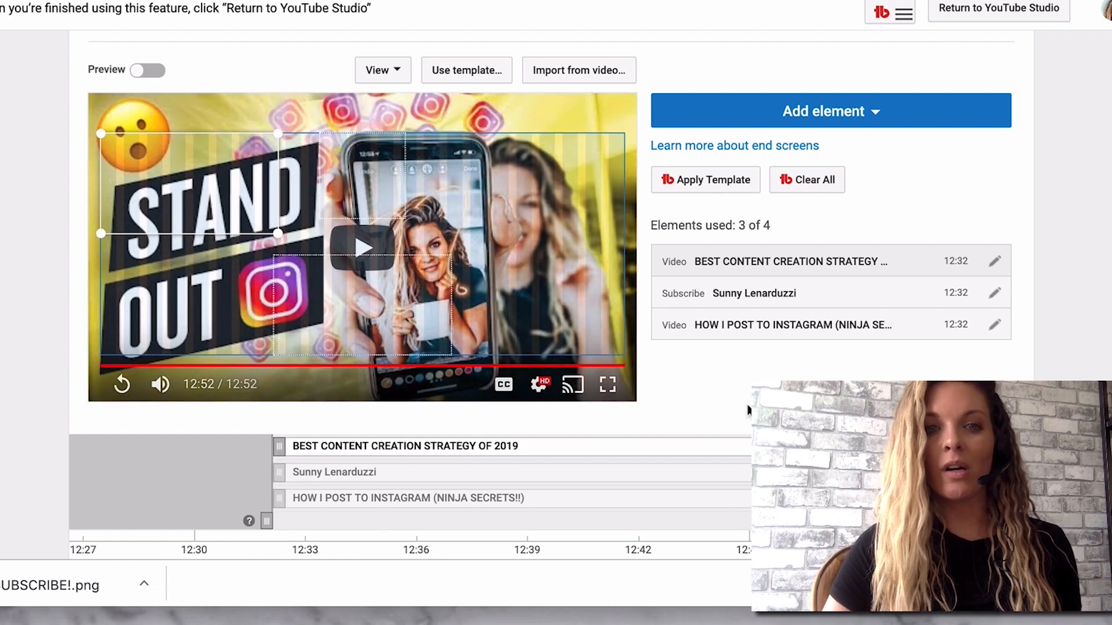
{"action": "scroll", "coordinate": [747, 410], "scroll_direction": "down", "scroll_amount": 5}
{"action": "scroll", "coordinate": [747, 410], "scroll_direction": "up", "scroll_amount": 5}
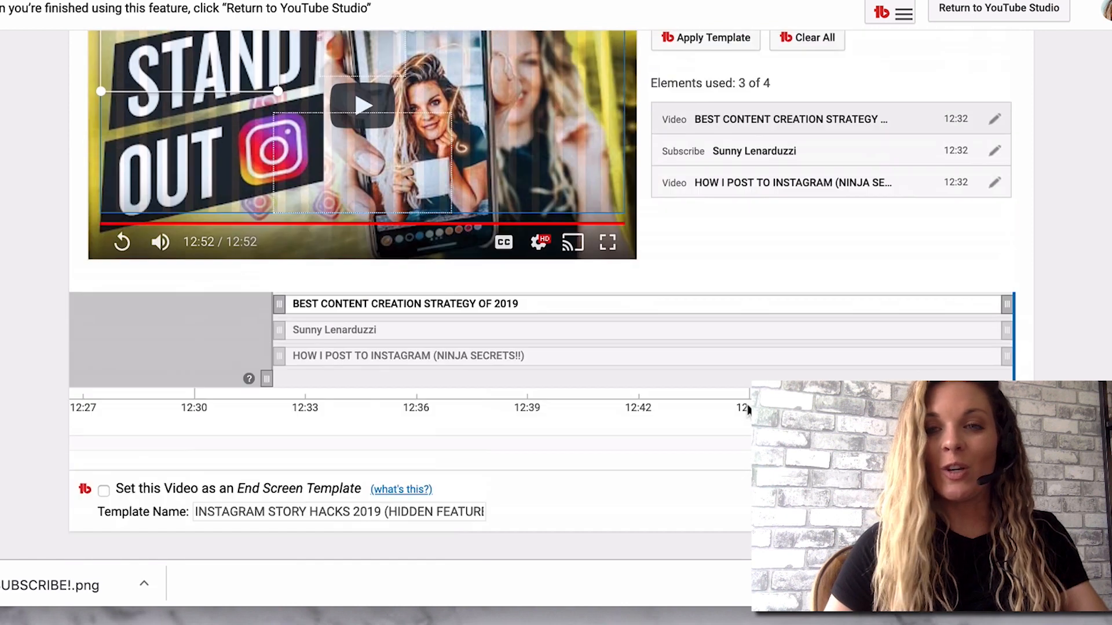
{"action": "scroll", "coordinate": [747, 410], "scroll_direction": "up", "scroll_amount": 1}
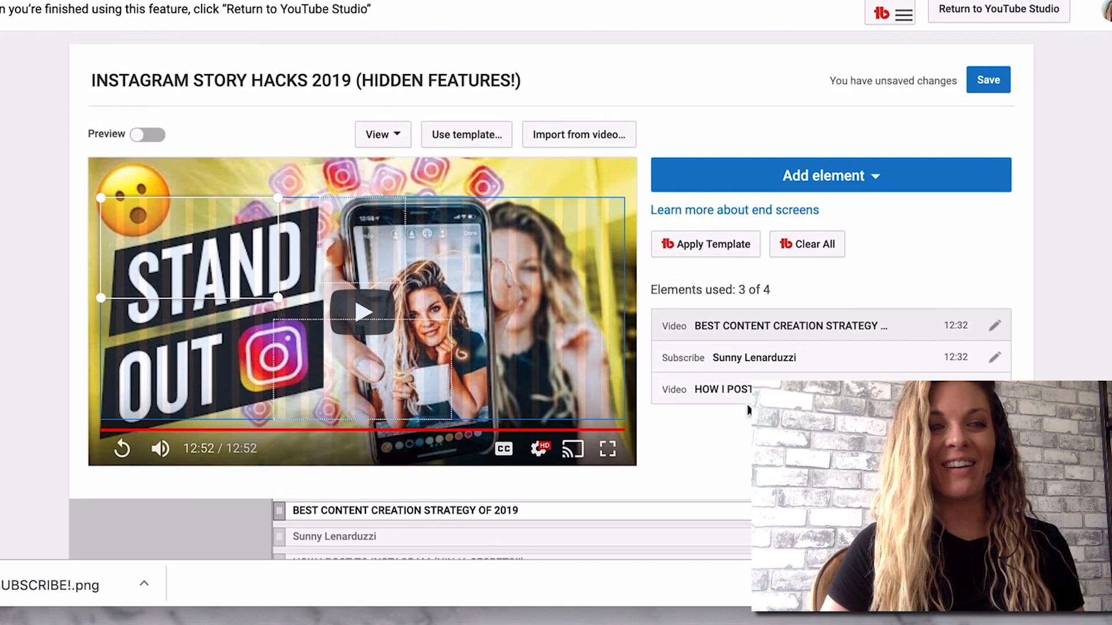